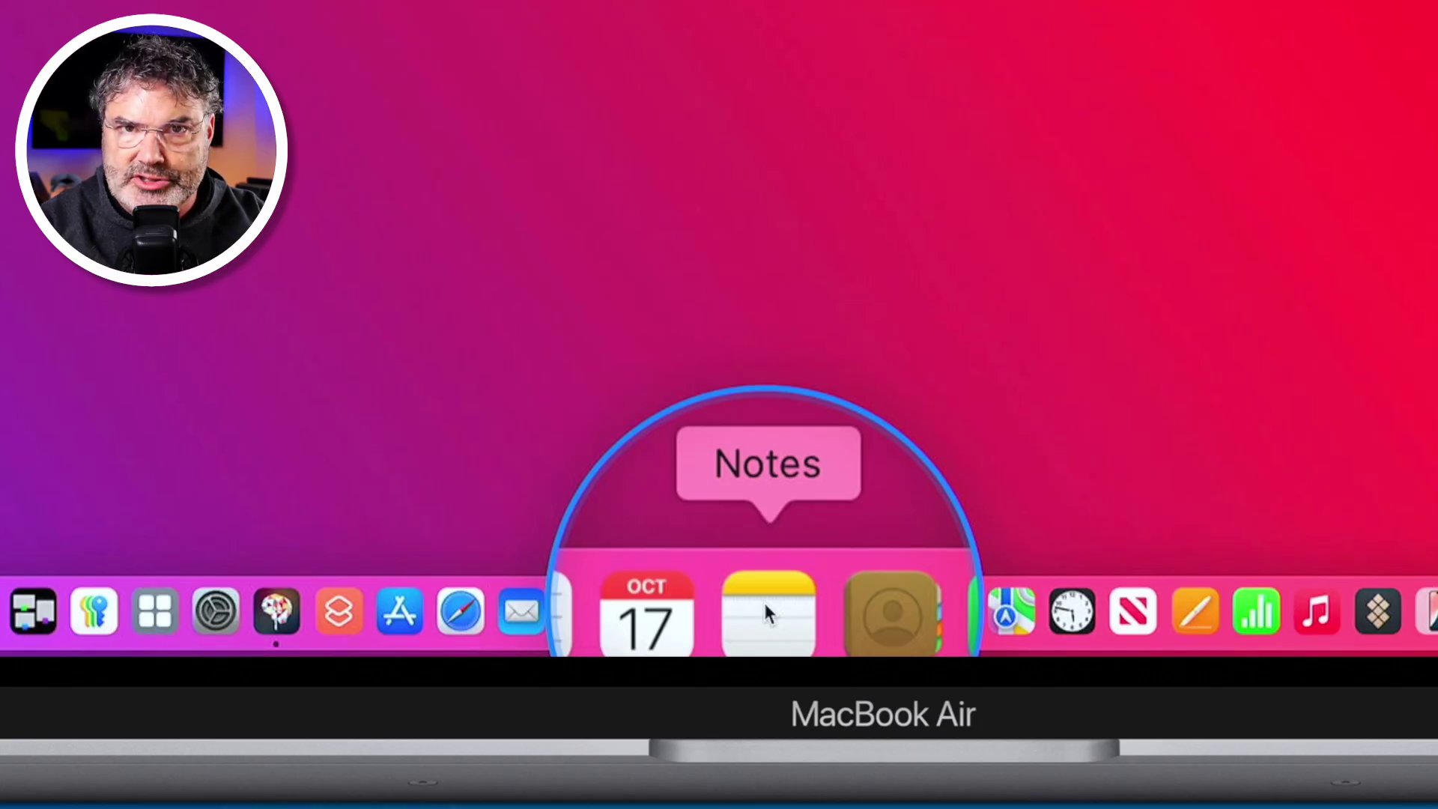
Launch Notes from the Dock and create a blank note in the Notes folder
click(765, 611)
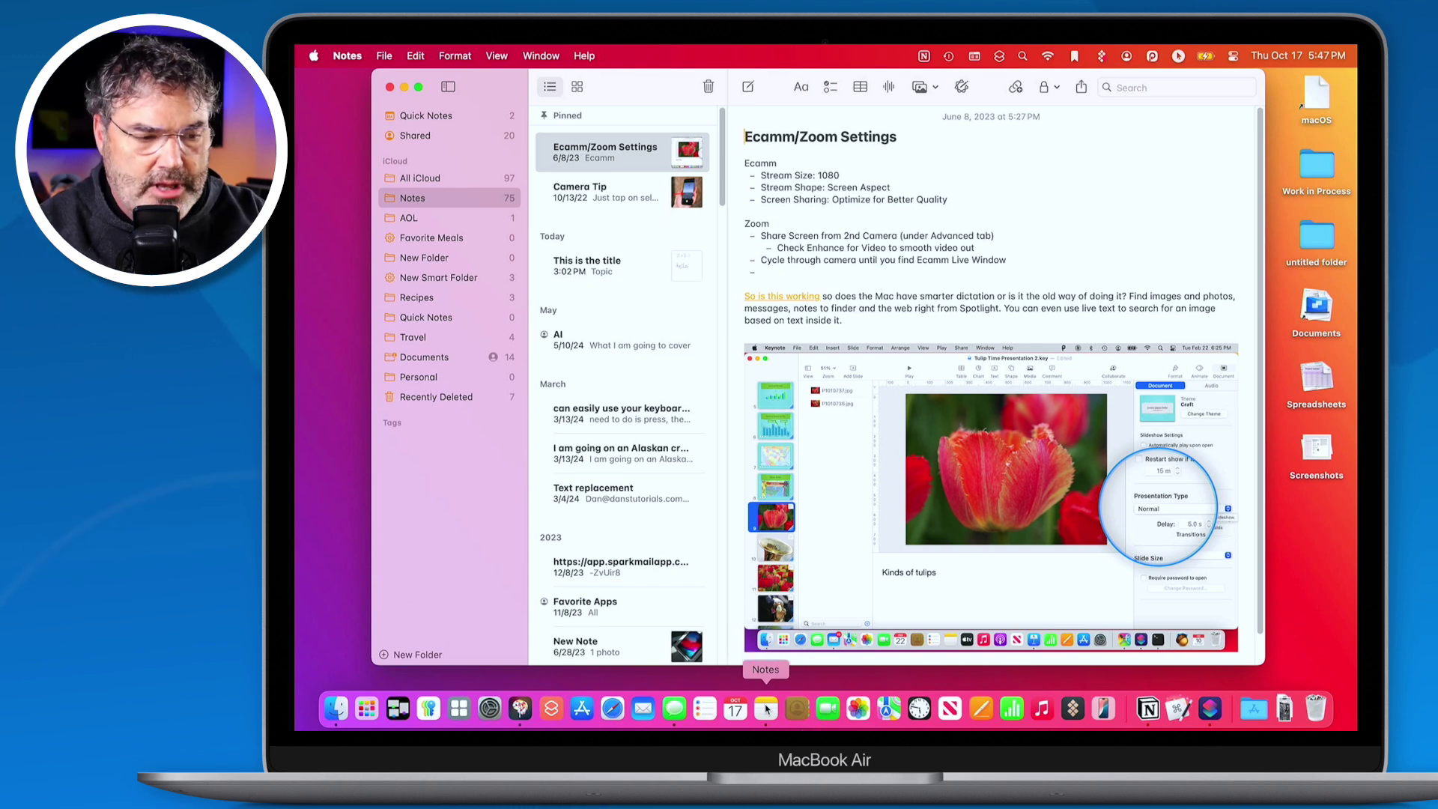
key(super+n)
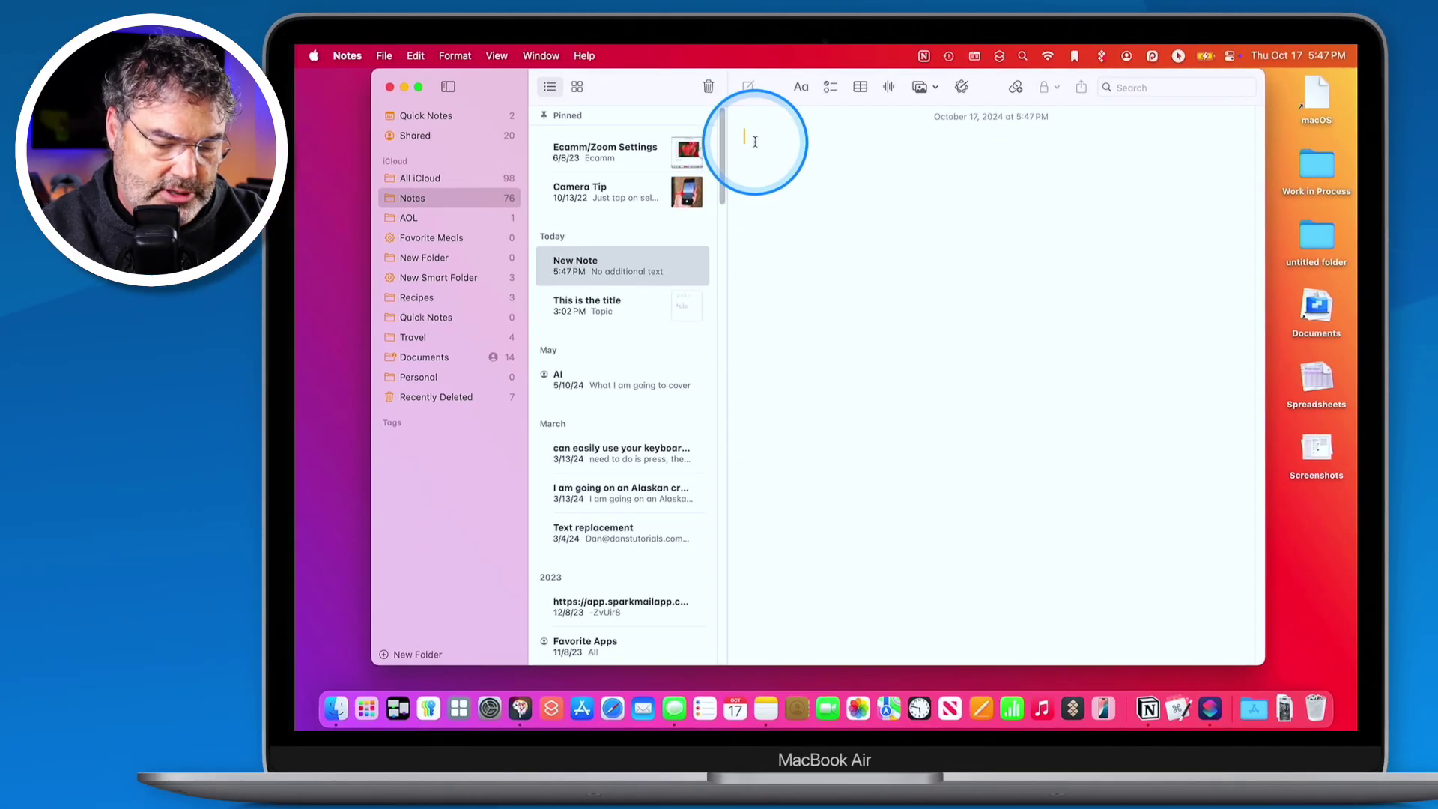
Title the new note 'This is the Note Title'
text(Th)
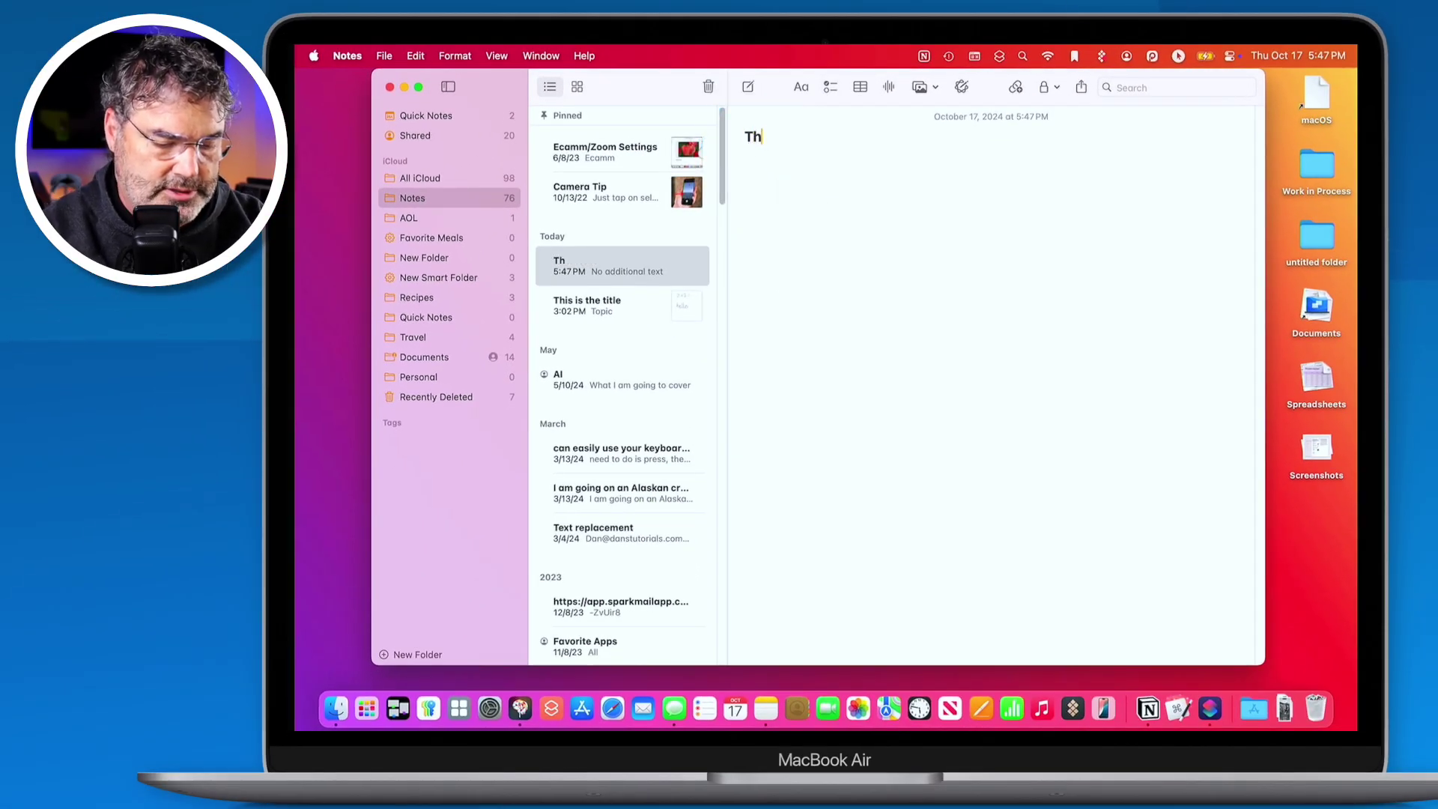
text(is is the Note Title)
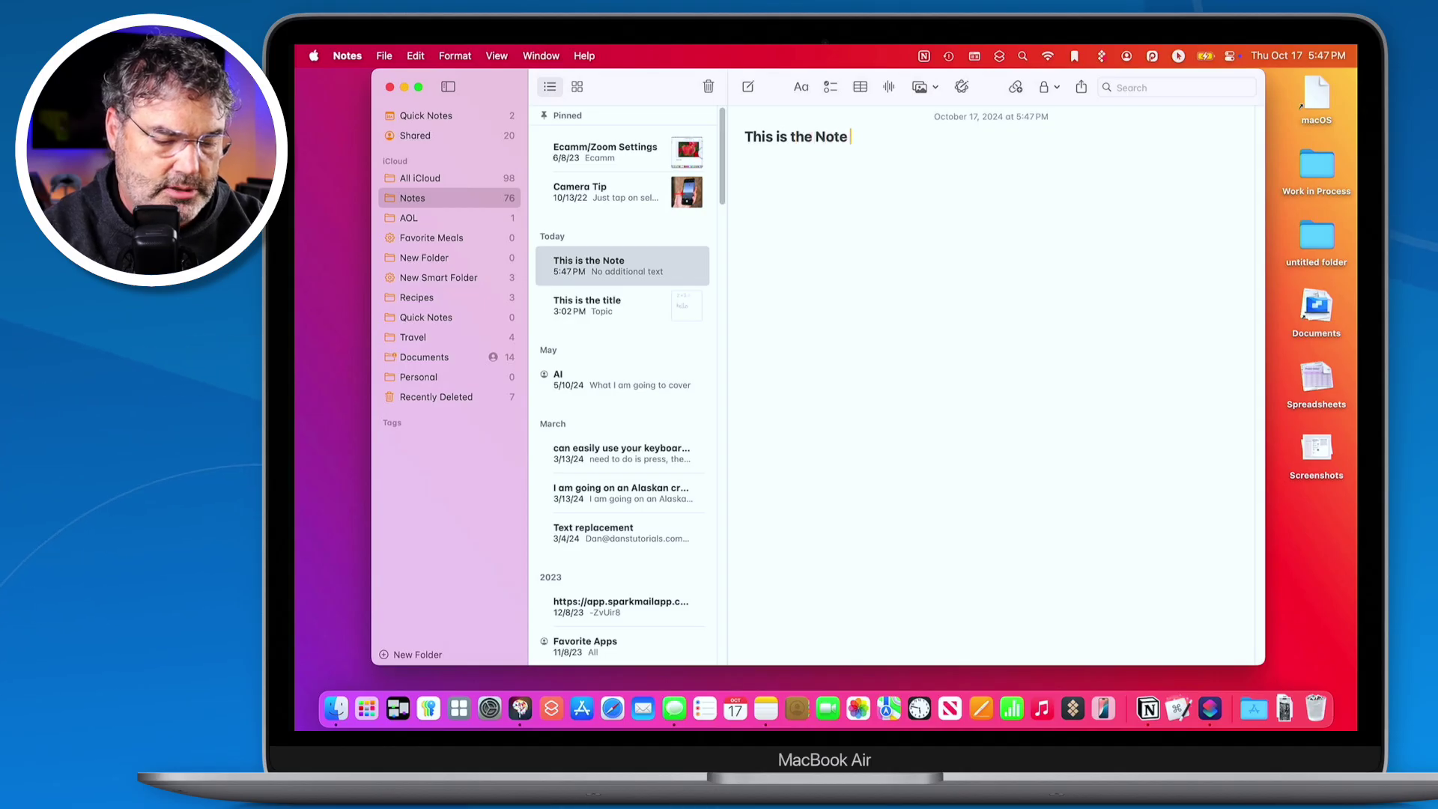
click(795, 146)
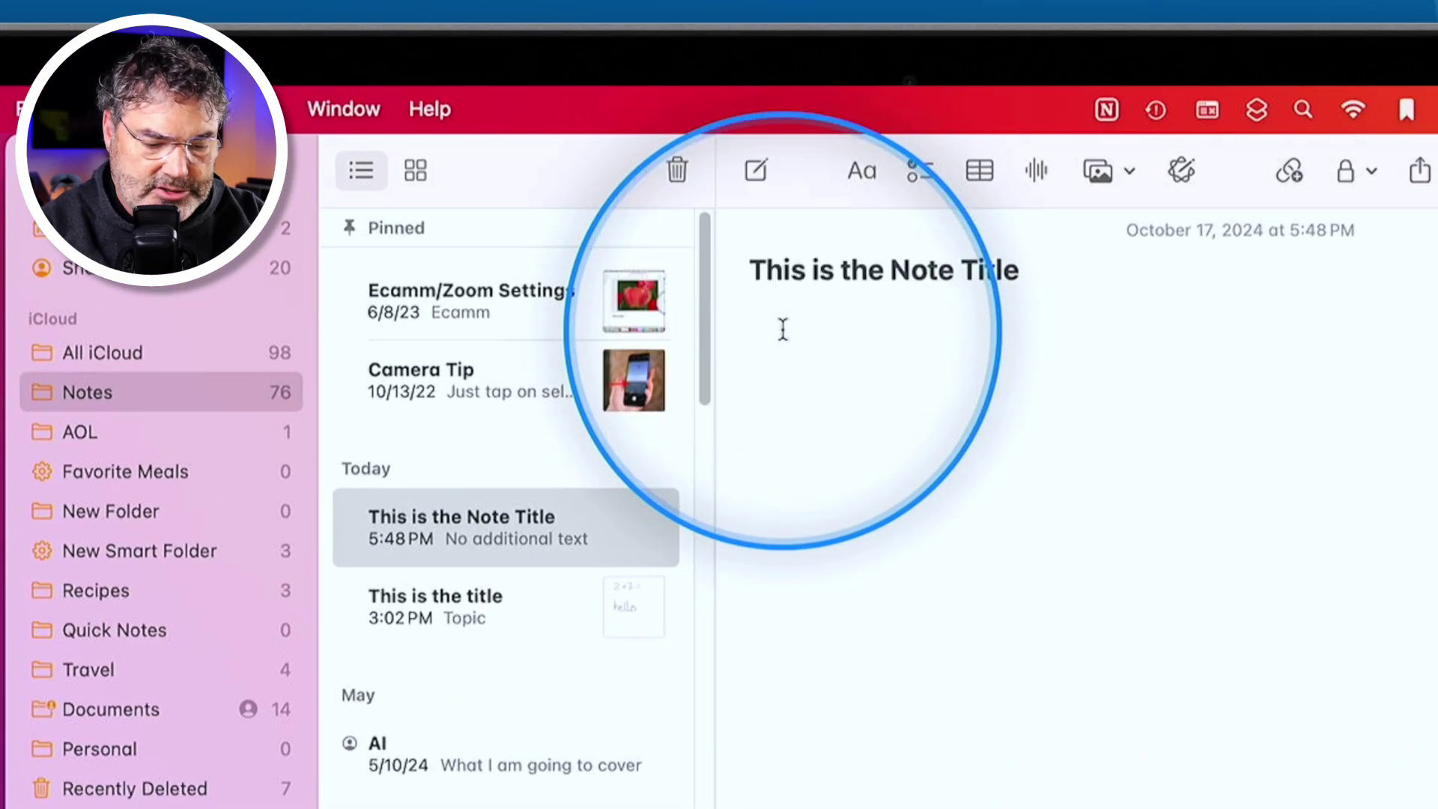
Type the body lines 'This is Body Text', 'Line 1' and 'Line 2' below the title
text(Tis b)
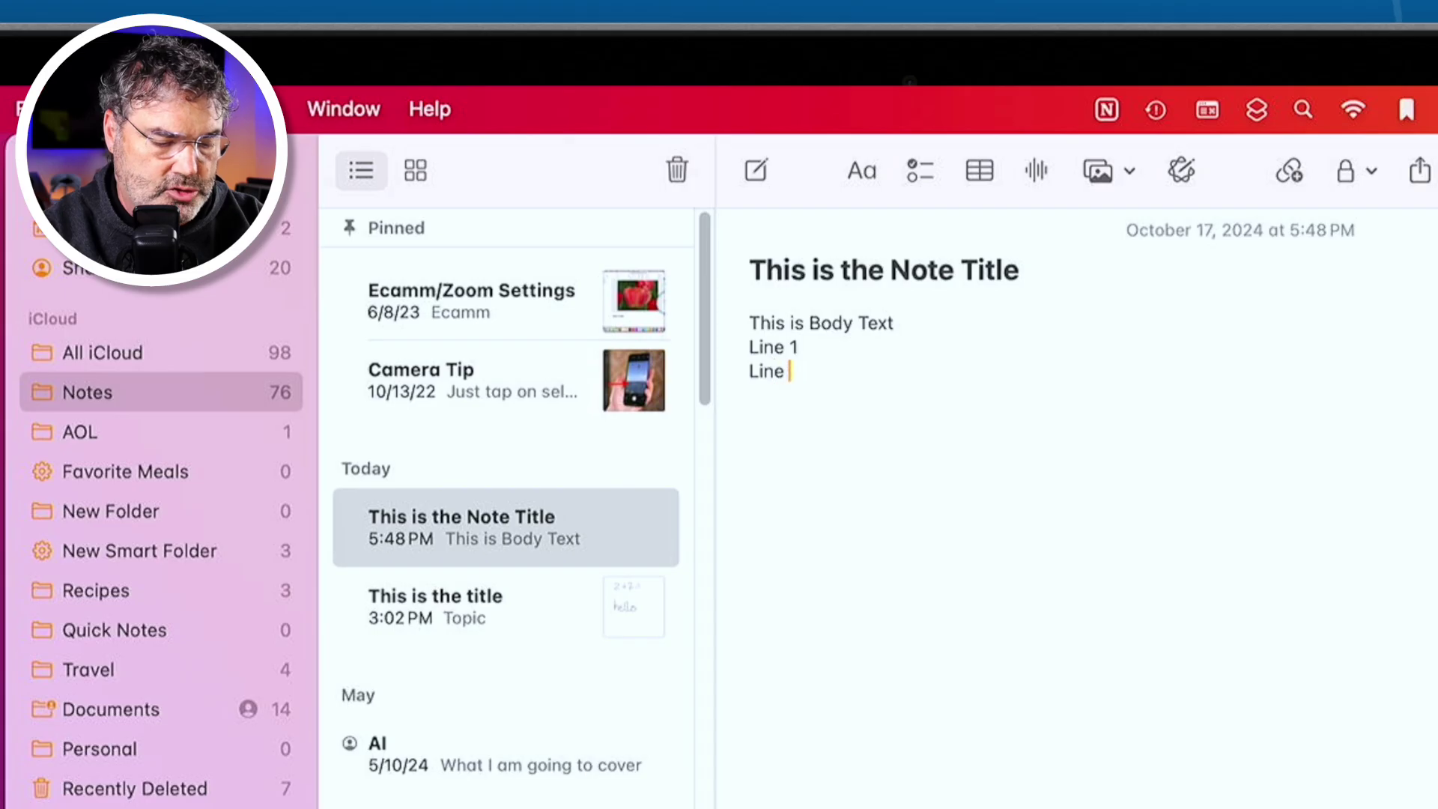
click(796, 270)
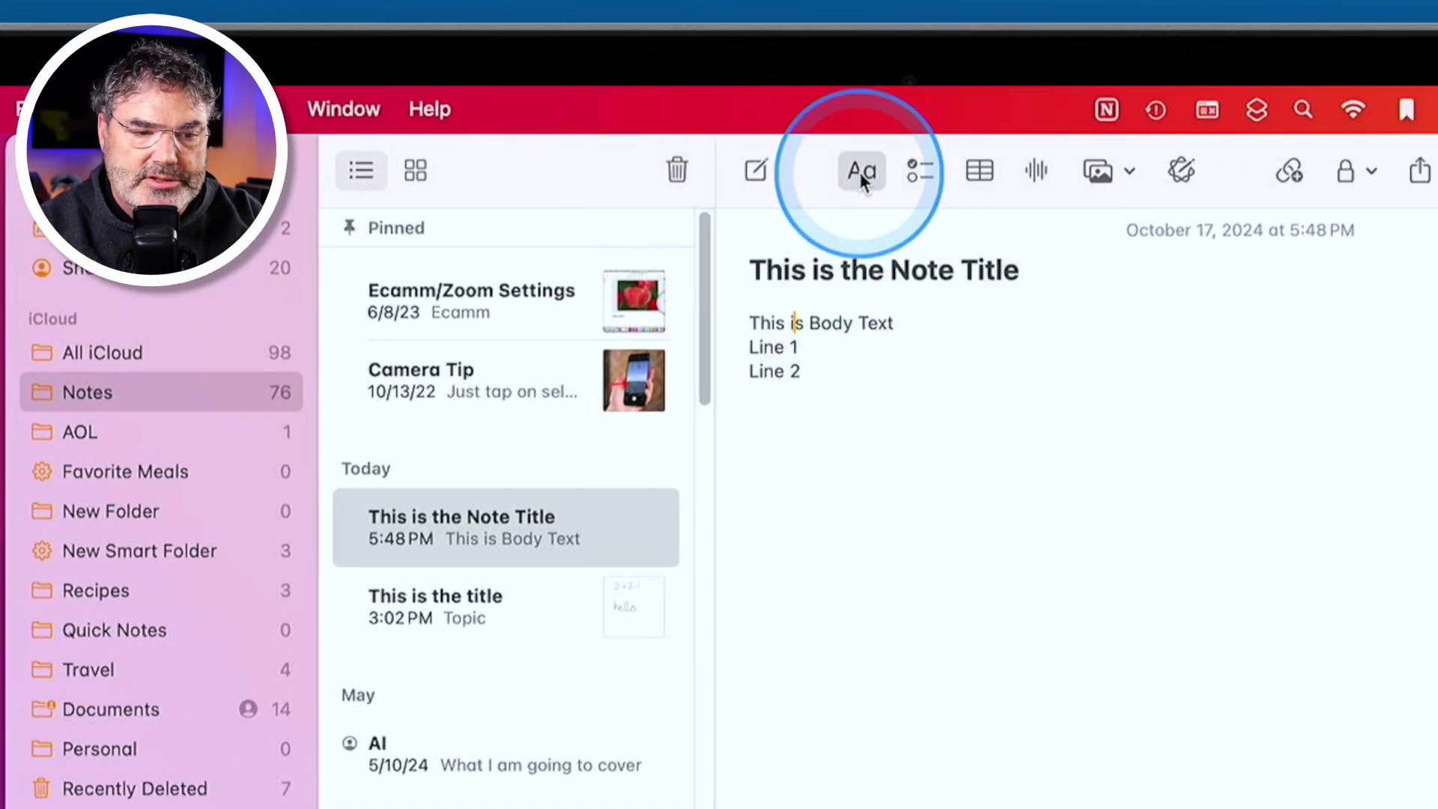
Apply the Heading paragraph style to the 'This is Body Text' line
click(861, 172)
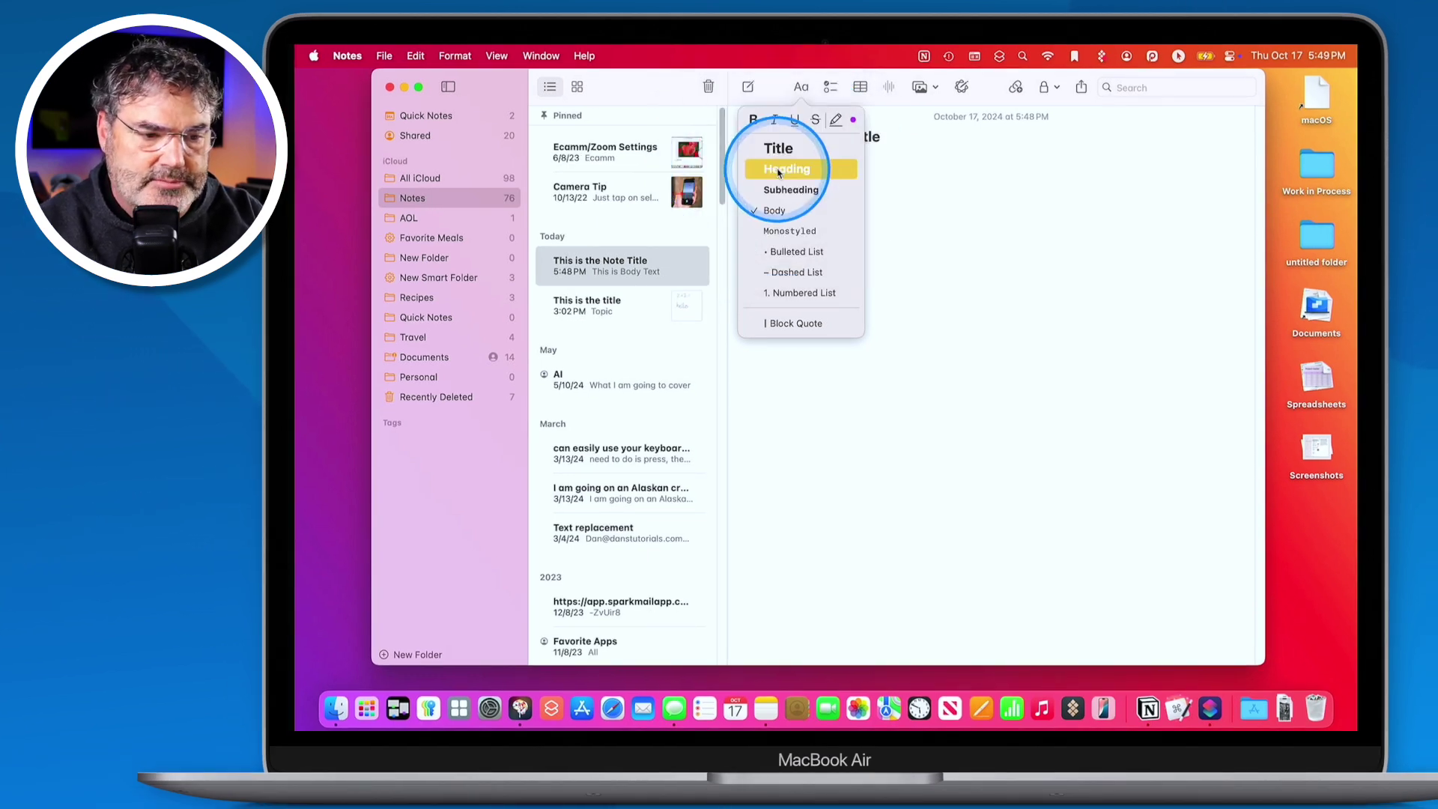
click(779, 172)
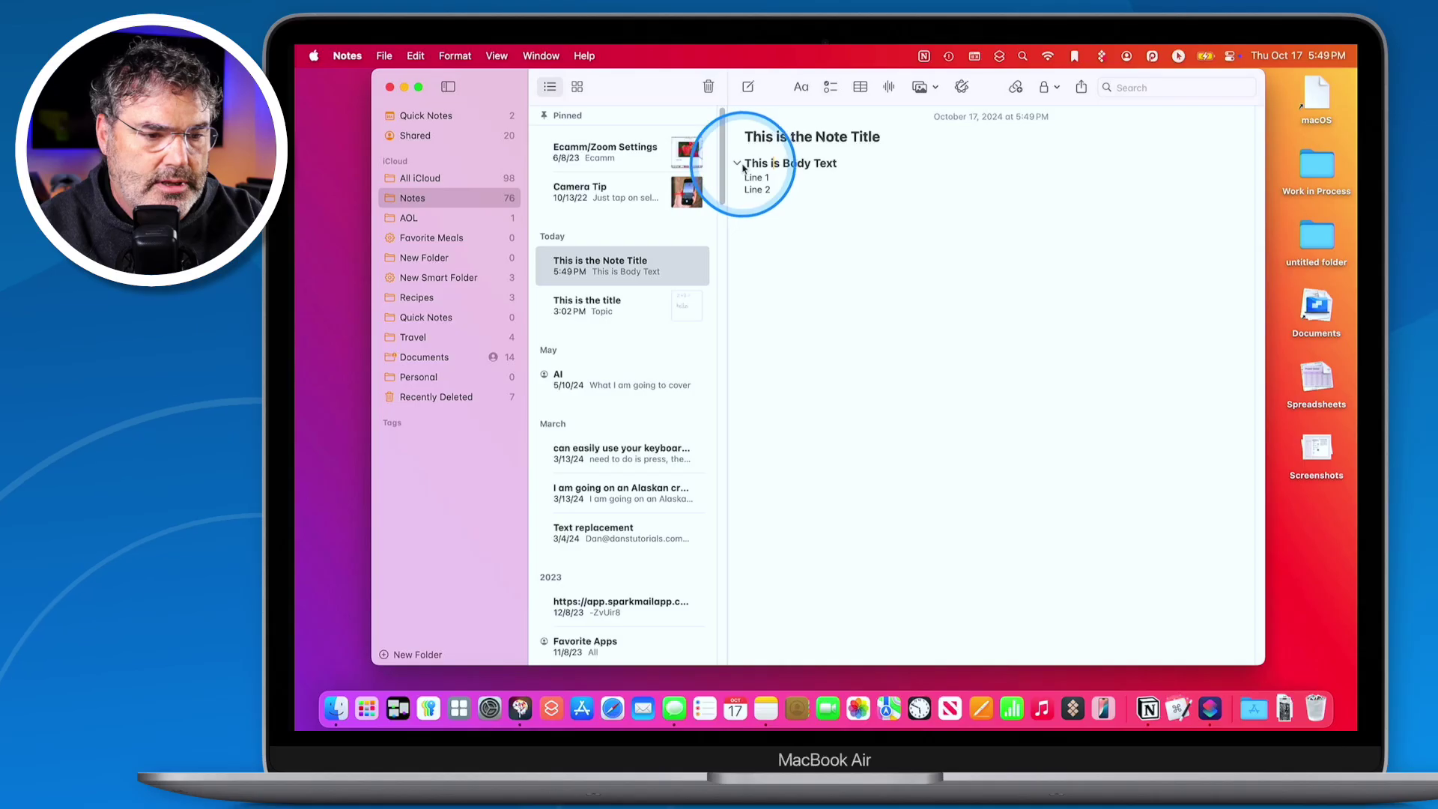
mouse_move(738, 173)
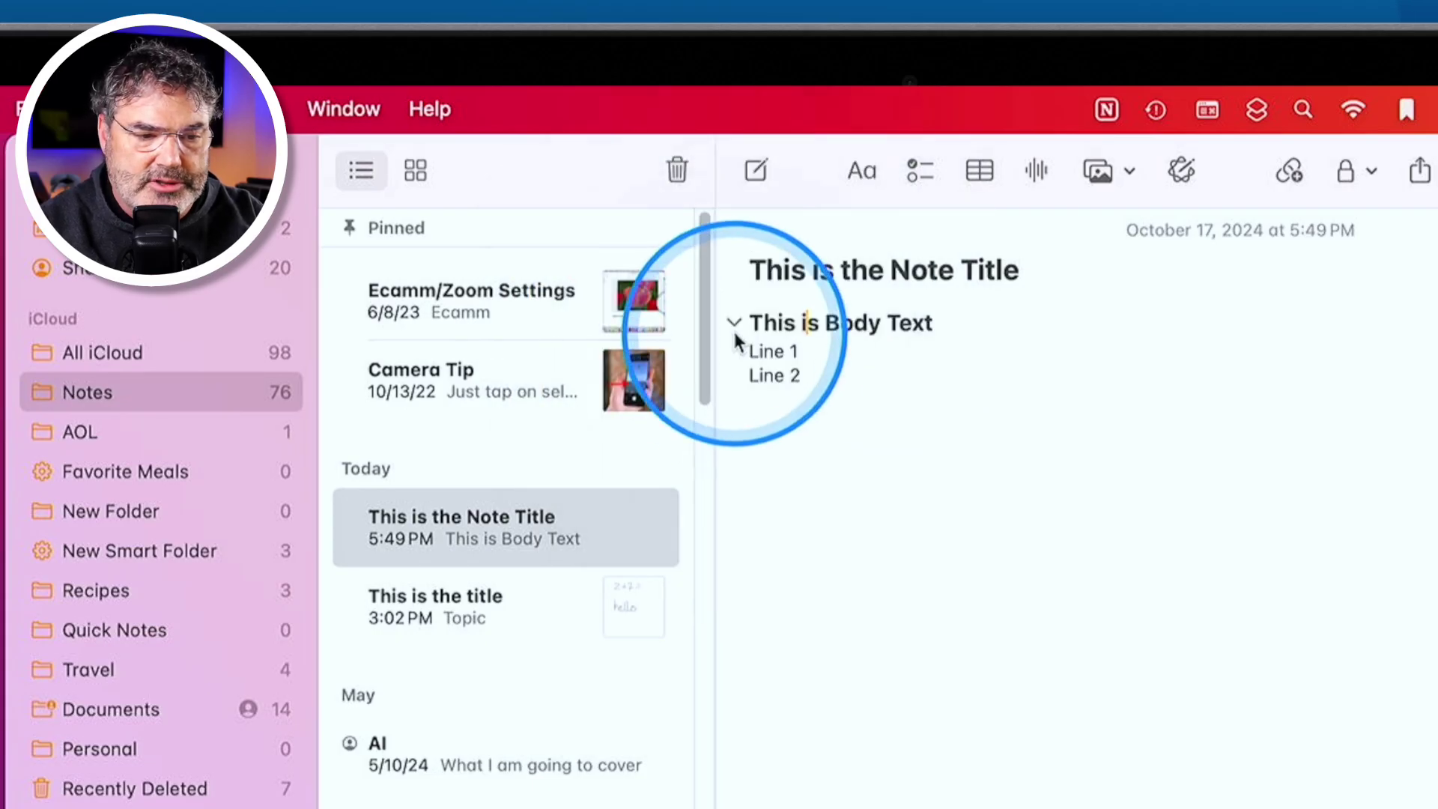
click(733, 324)
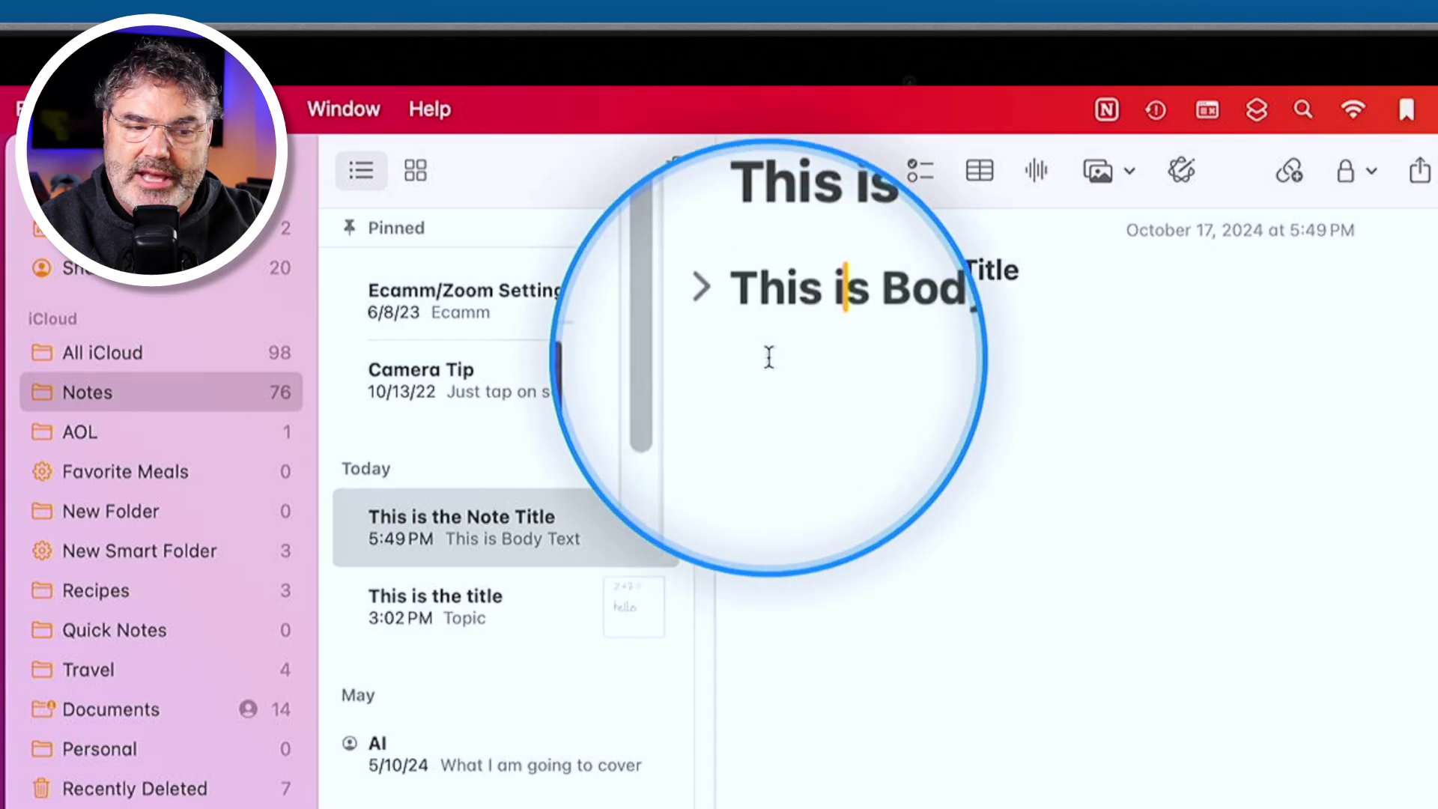
click(733, 324)
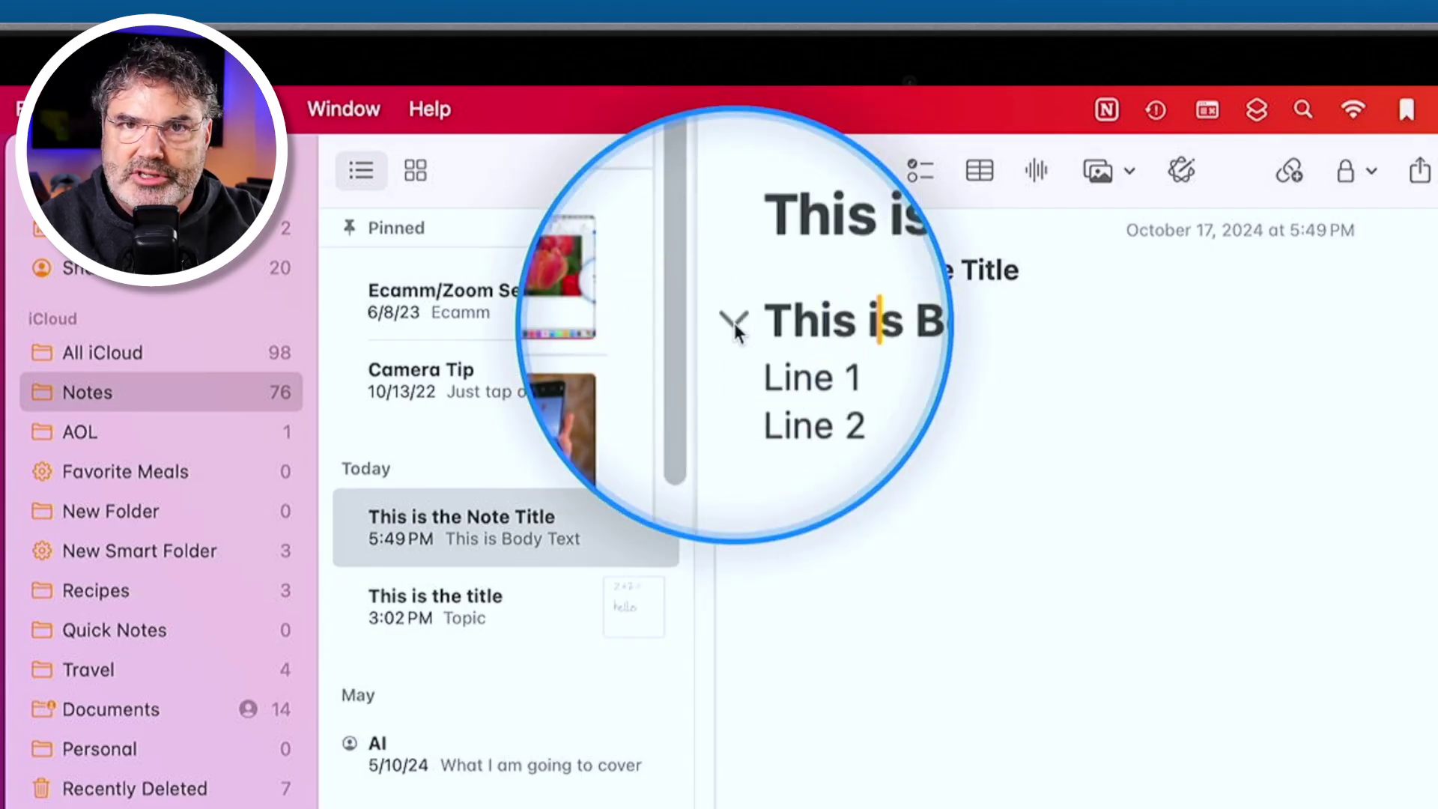
click(734, 323)
click(734, 325)
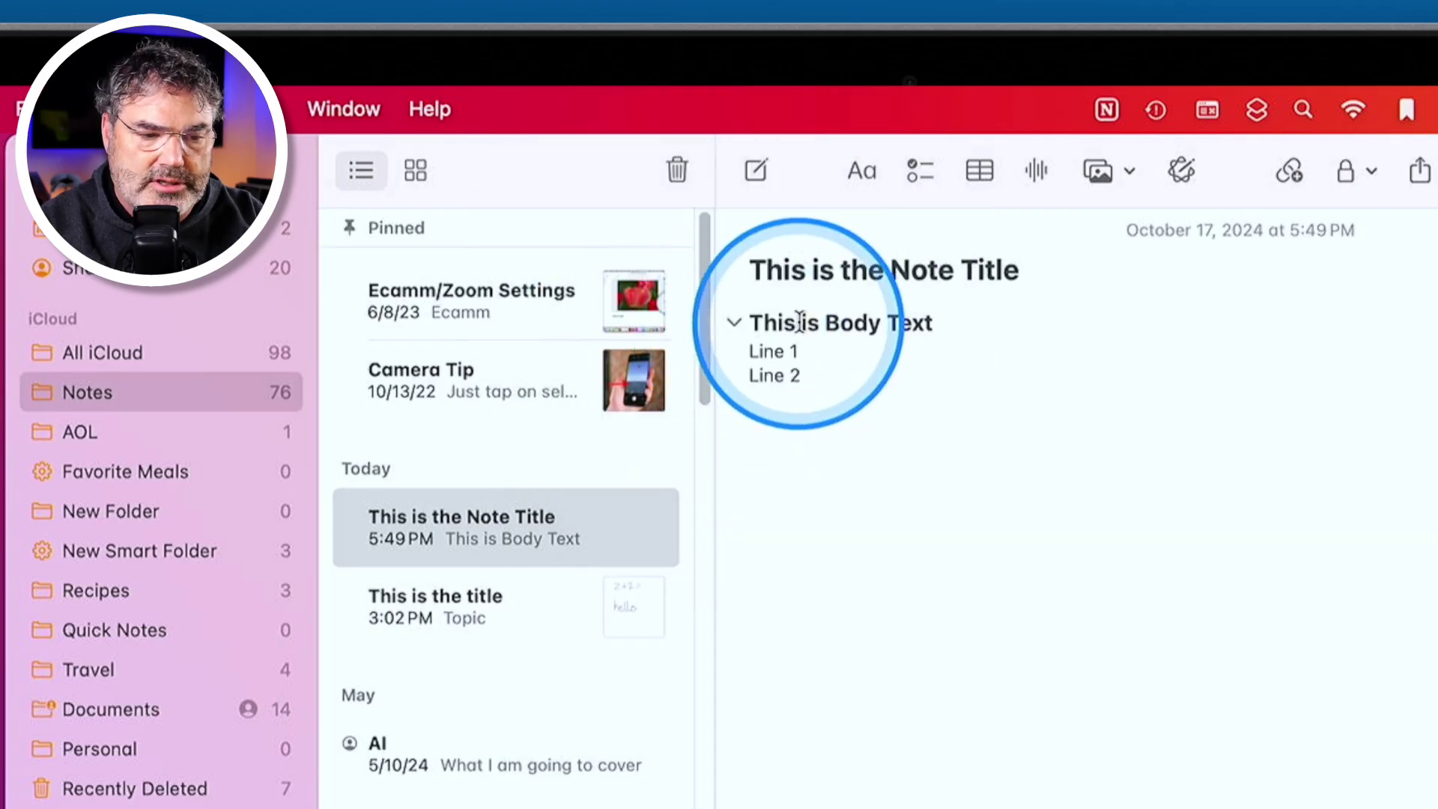
click(872, 175)
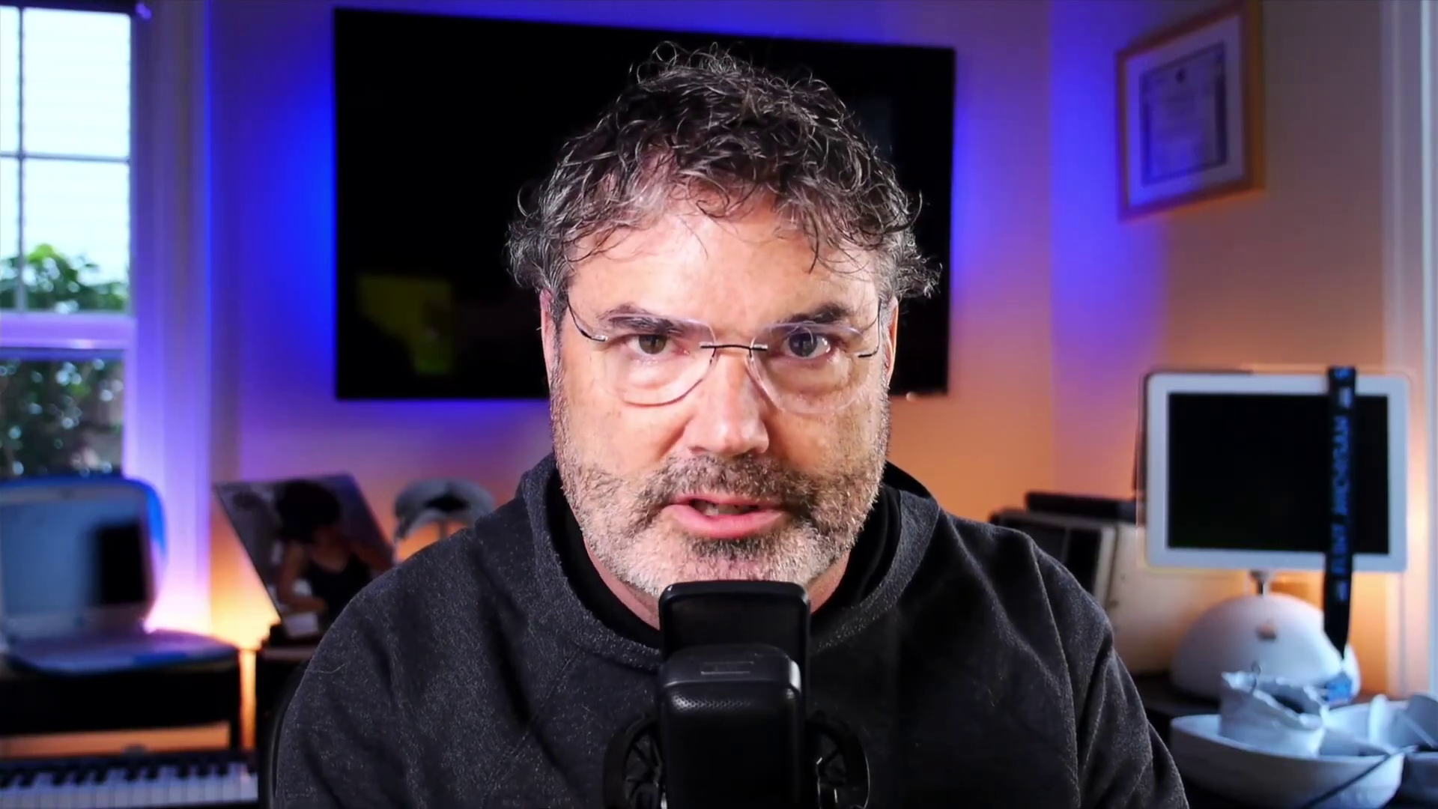
Select Line 2 and give it a purple highlight
click(777, 190)
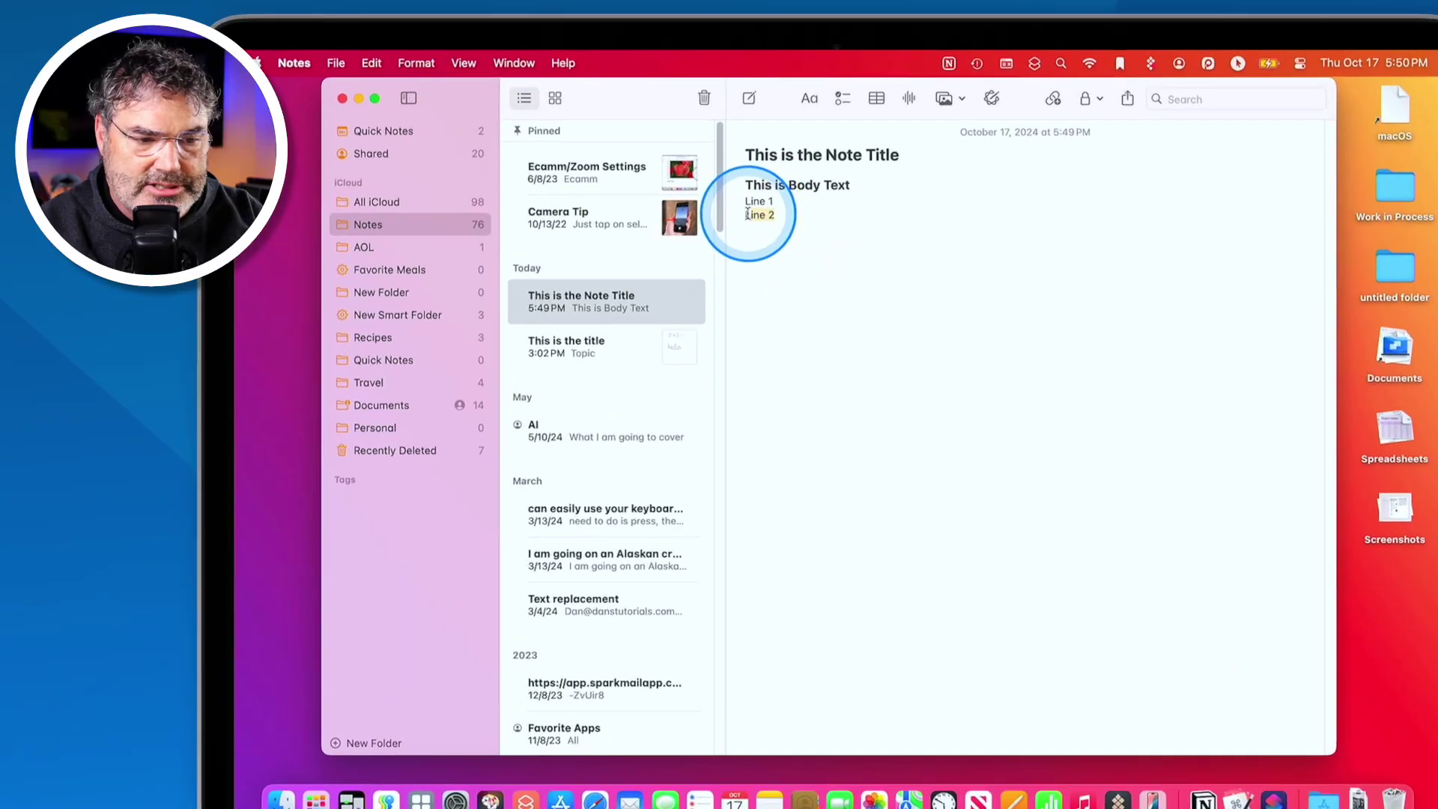
triple_click(777, 190)
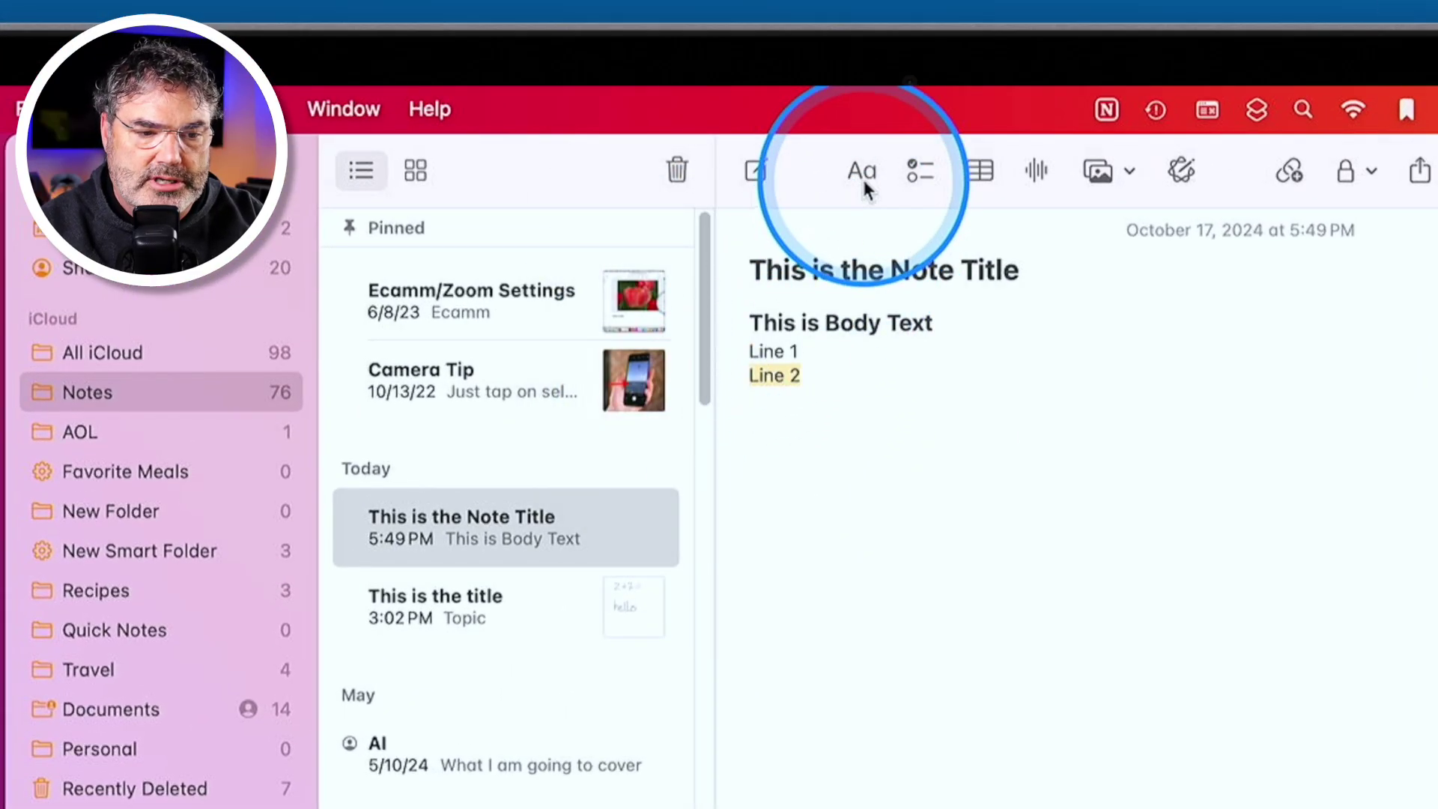
click(862, 175)
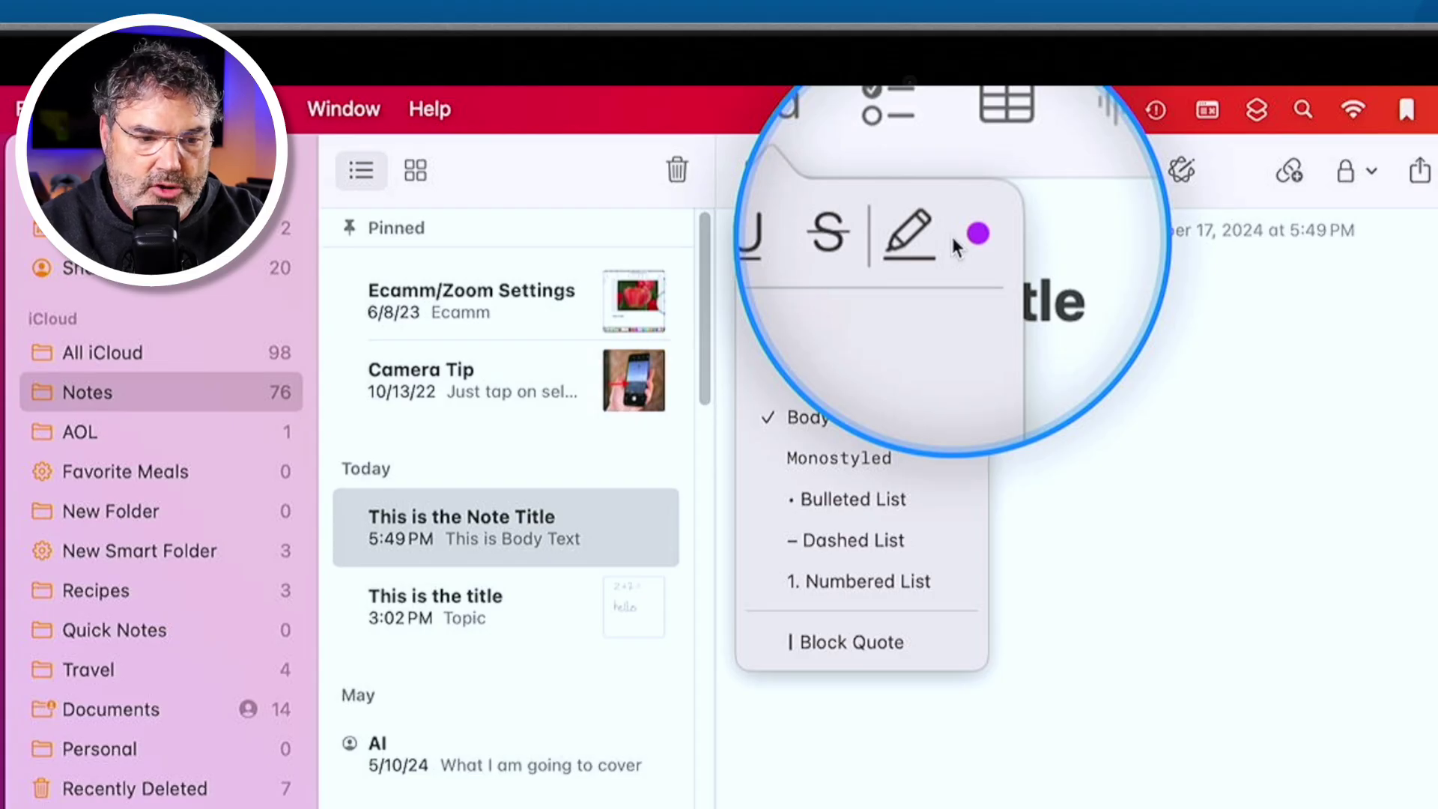
click(965, 237)
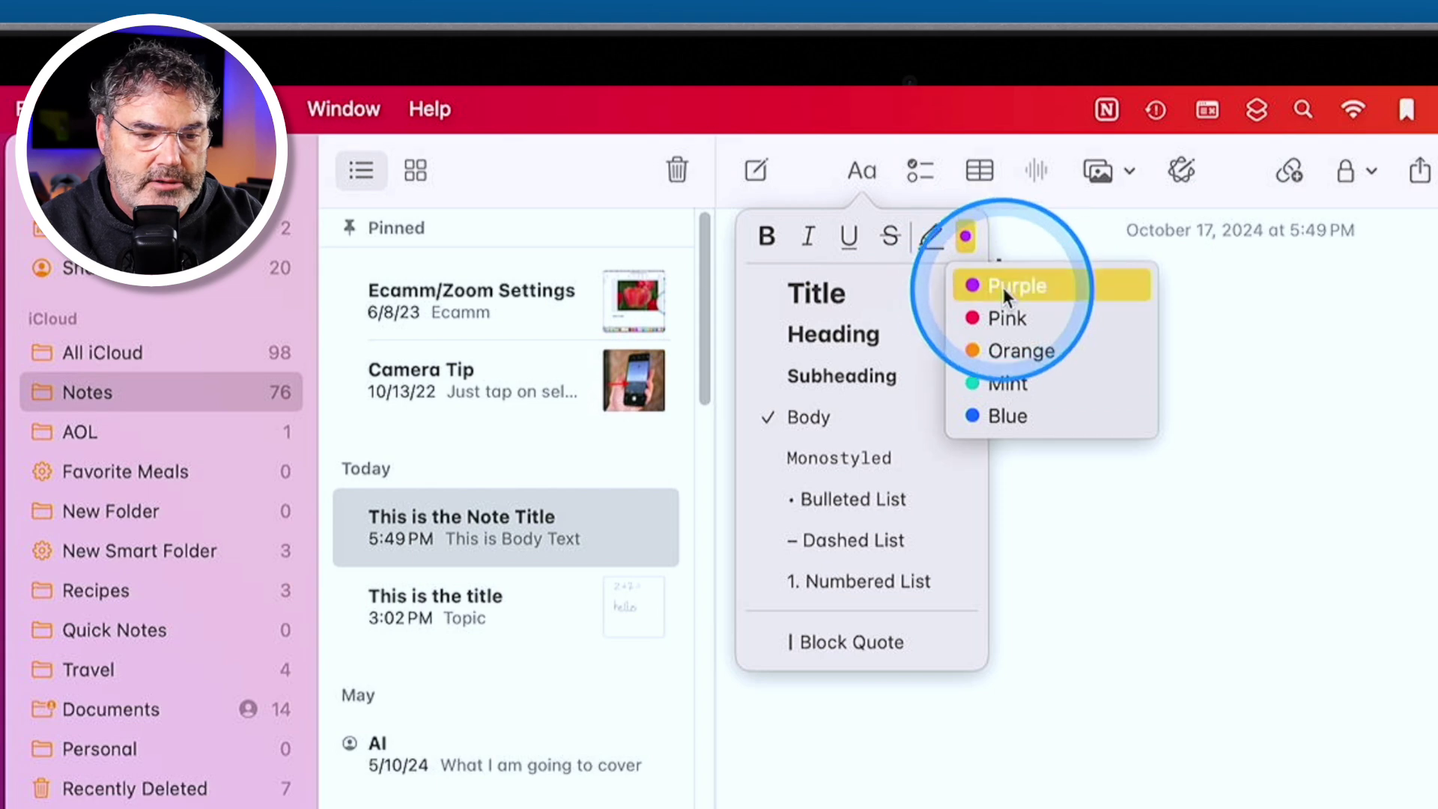
click(1003, 284)
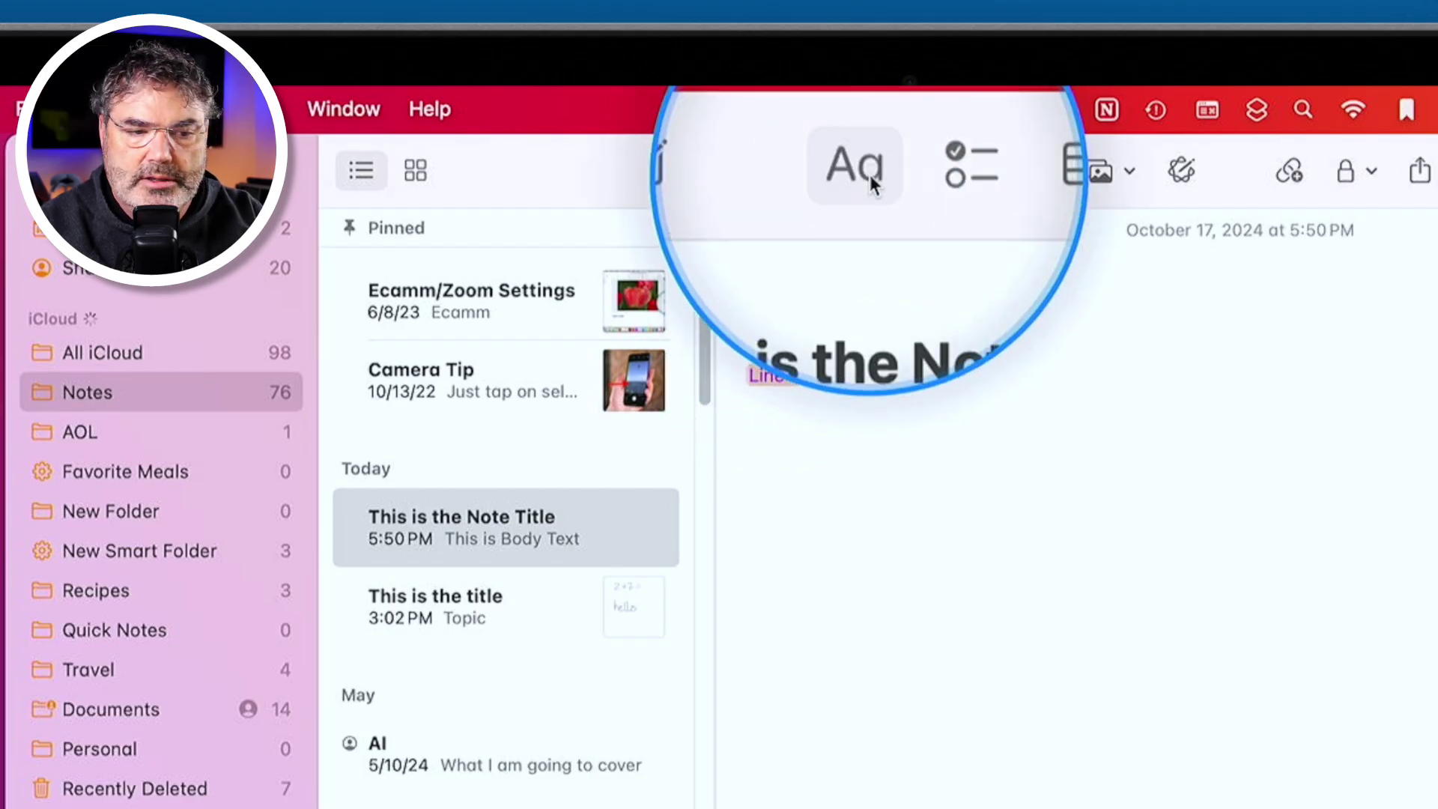
click(870, 174)
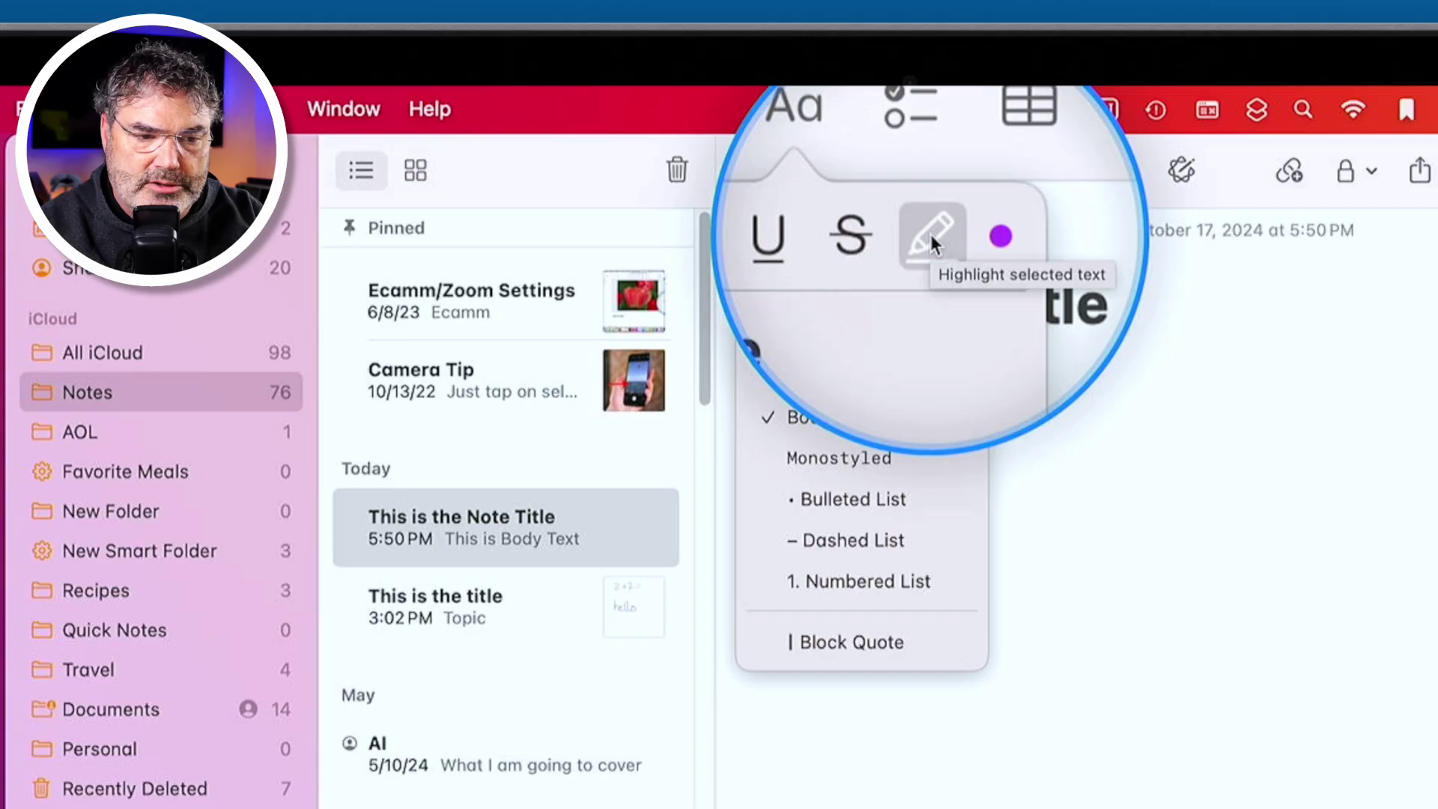
click(931, 236)
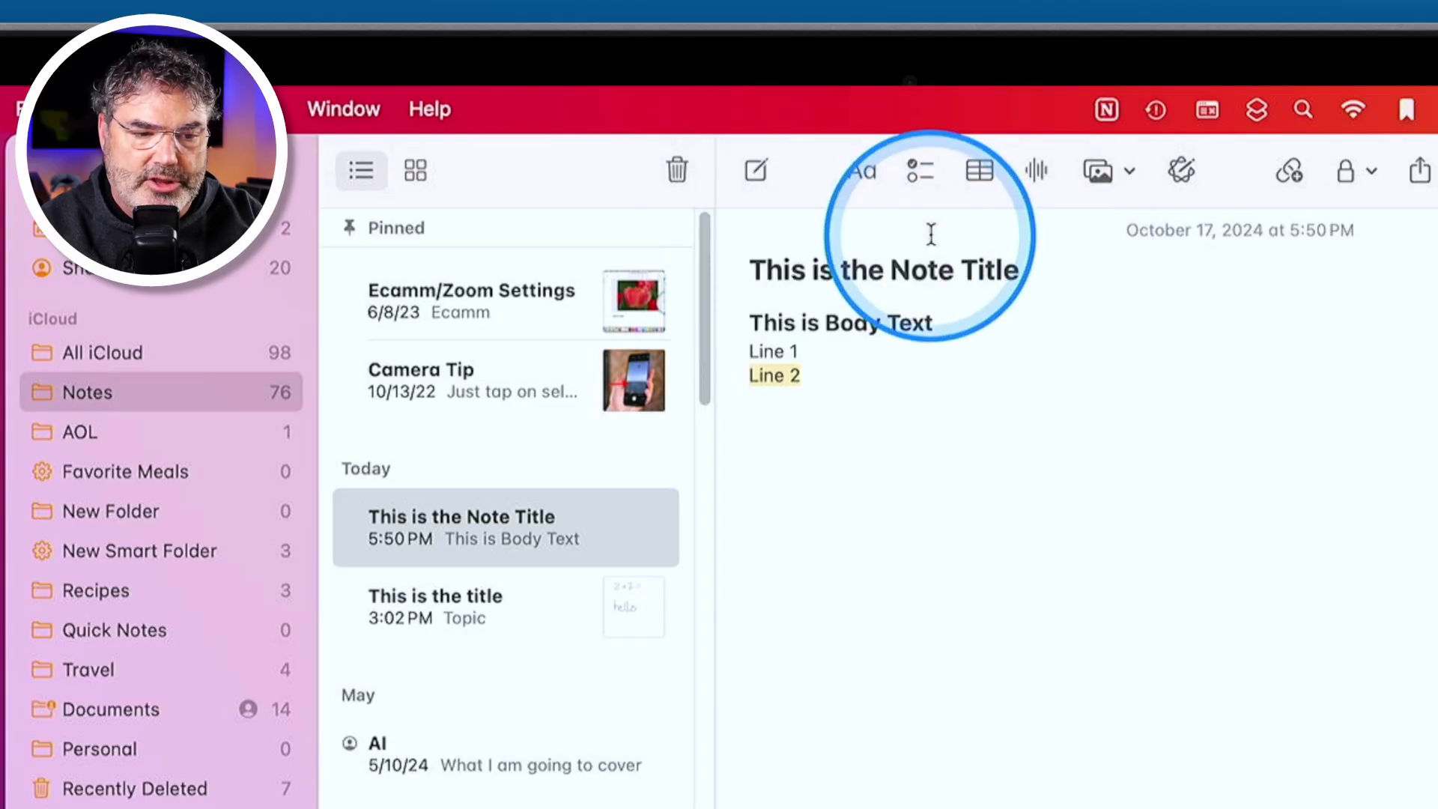
click(844, 466)
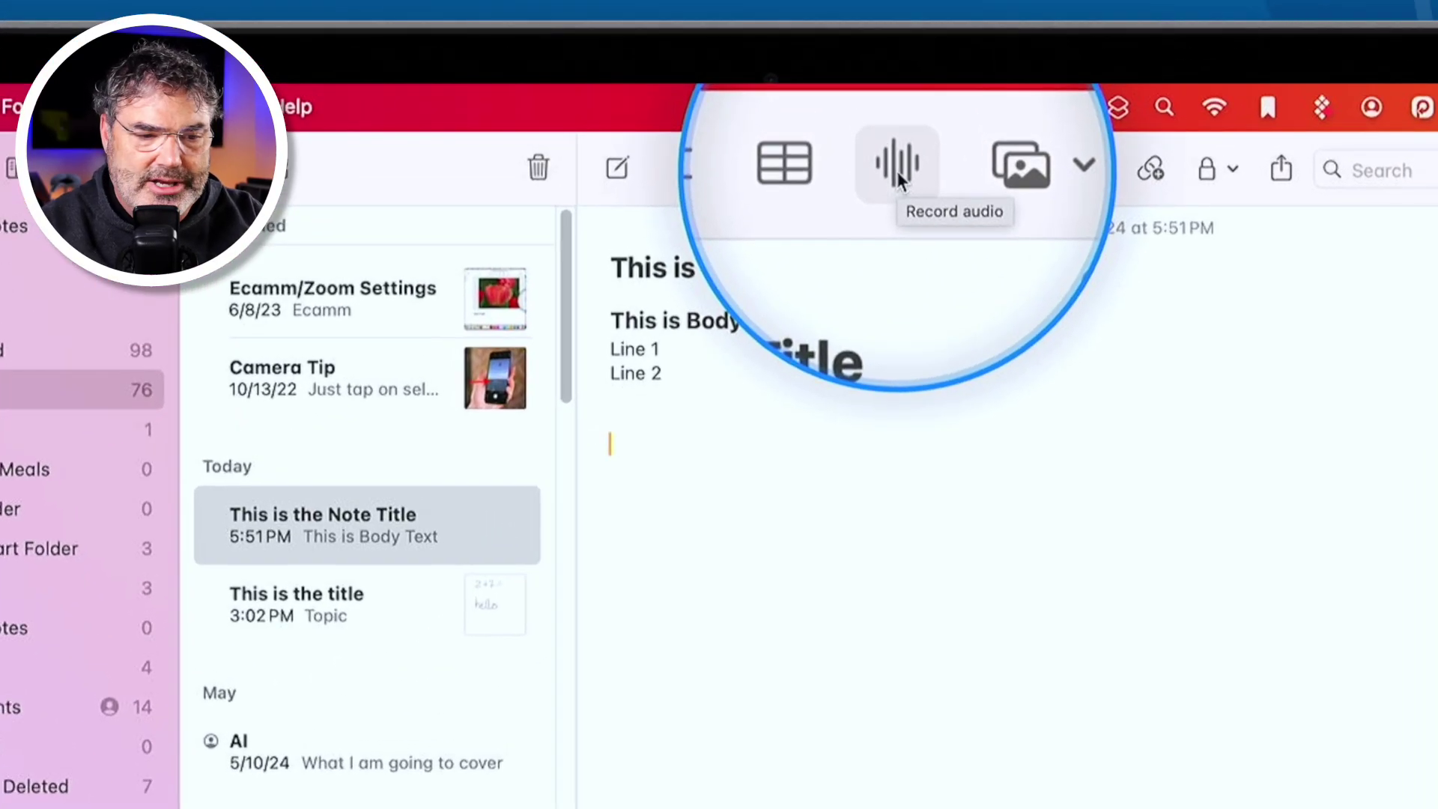
Record a 13-second audio clip into the note, keeping its live transcript
click(896, 170)
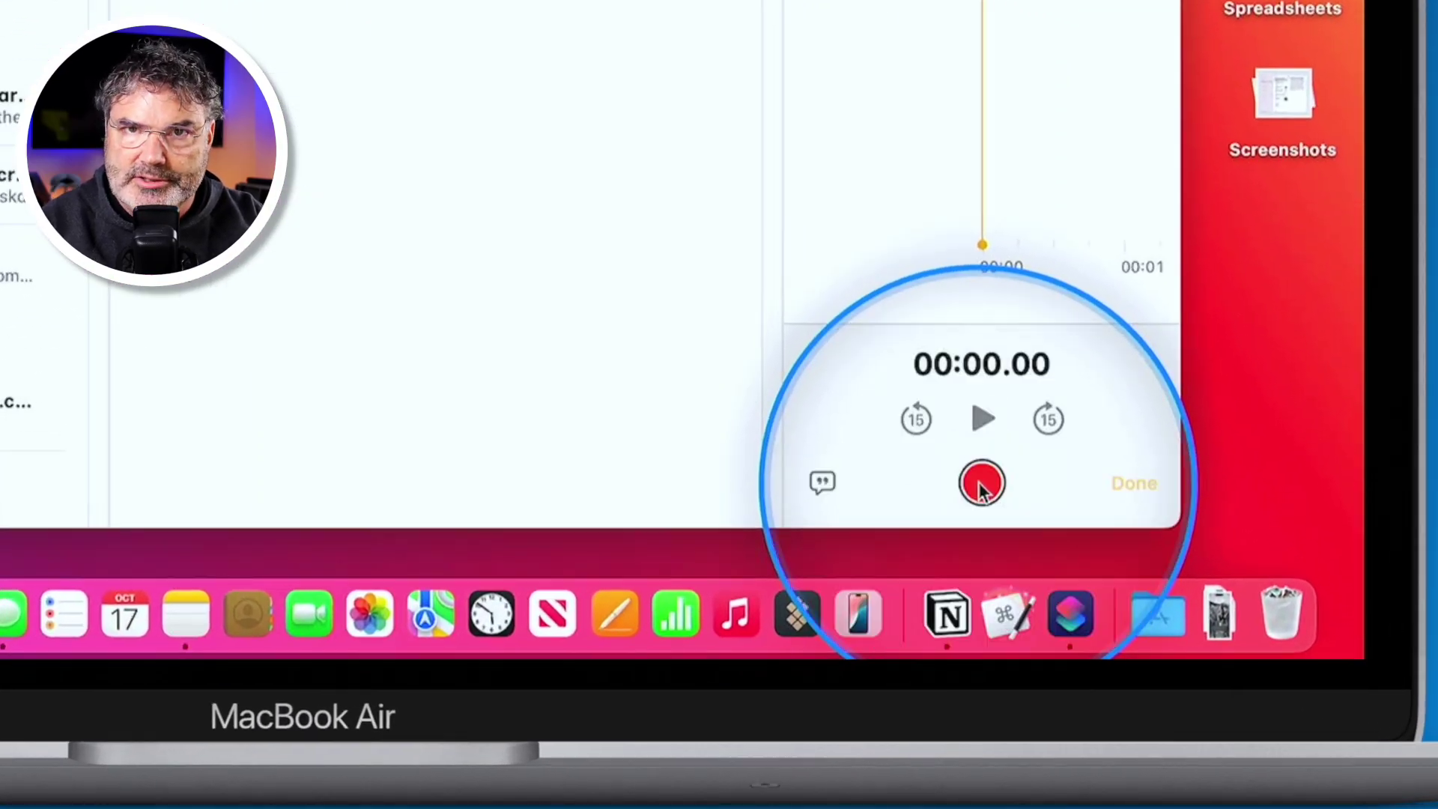
click(979, 483)
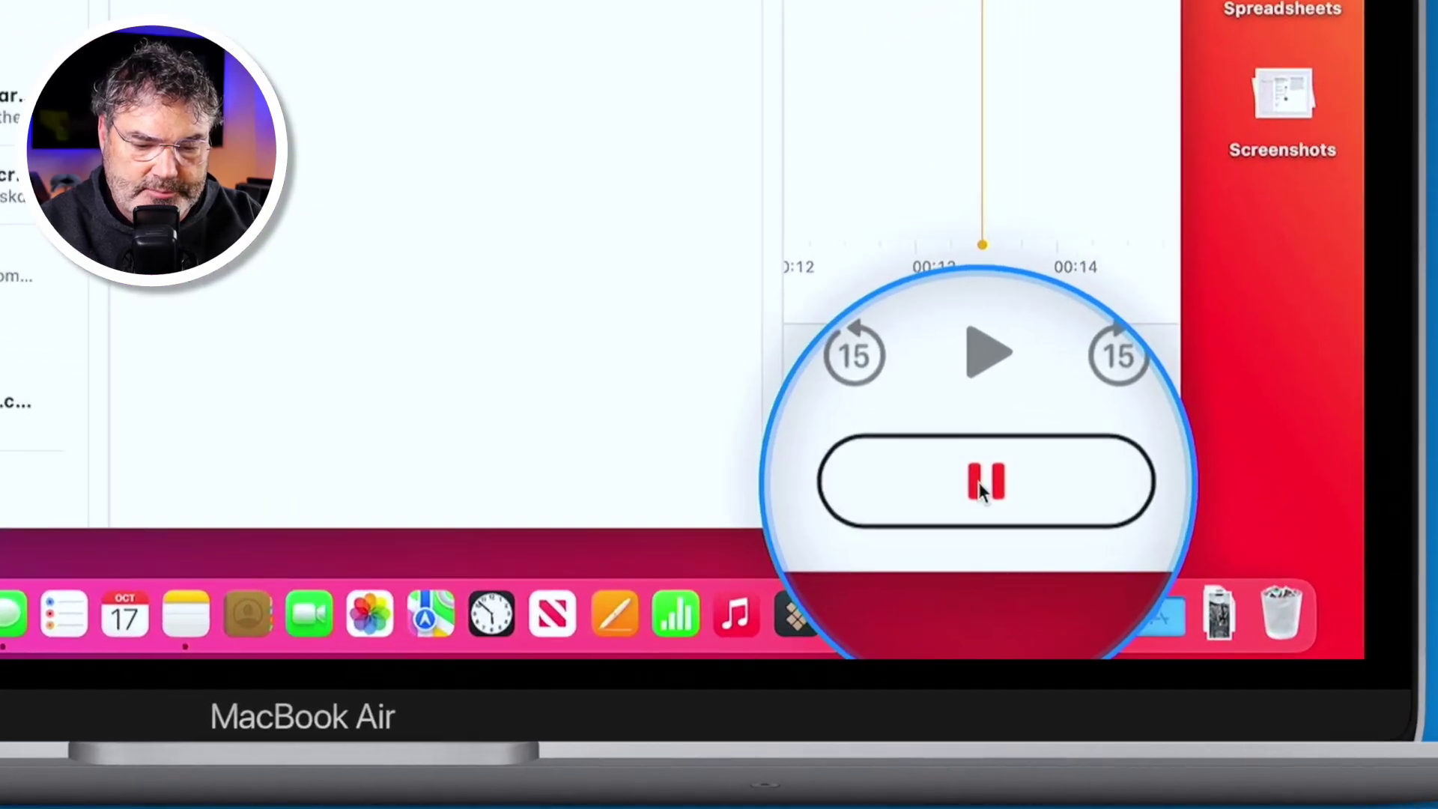
click(1059, 551)
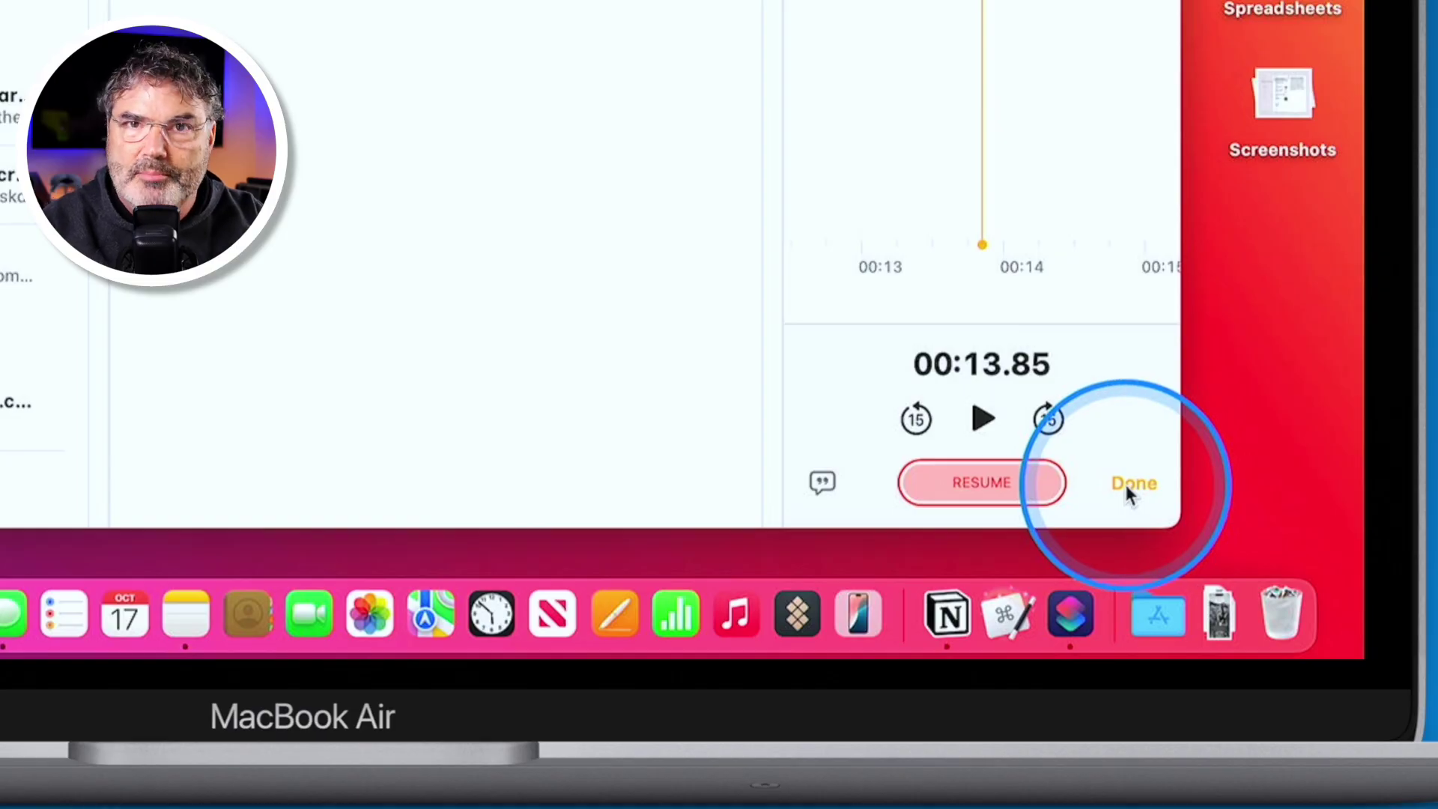
click(1128, 485)
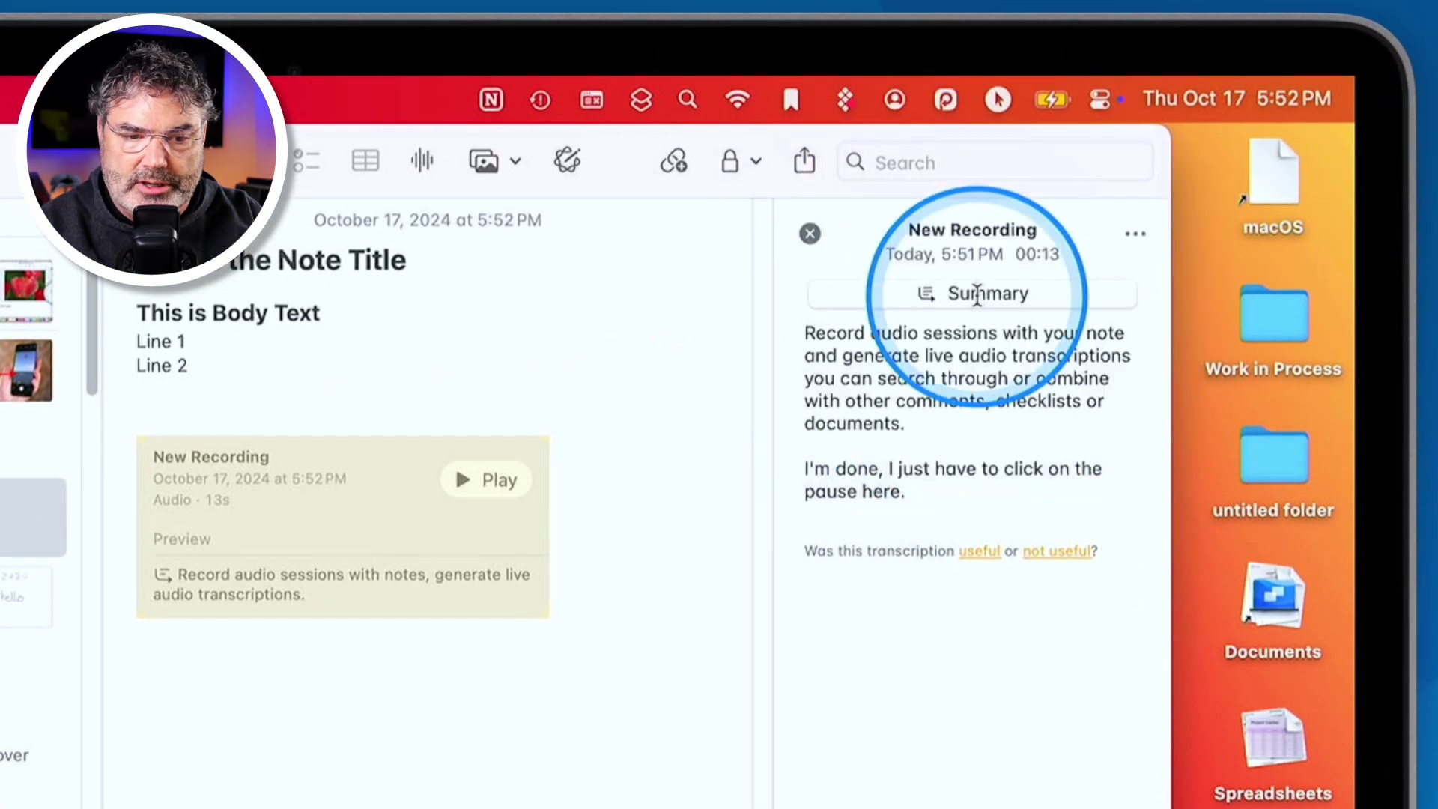
View the recording's transcript summary, then close the transcript panel
click(1056, 237)
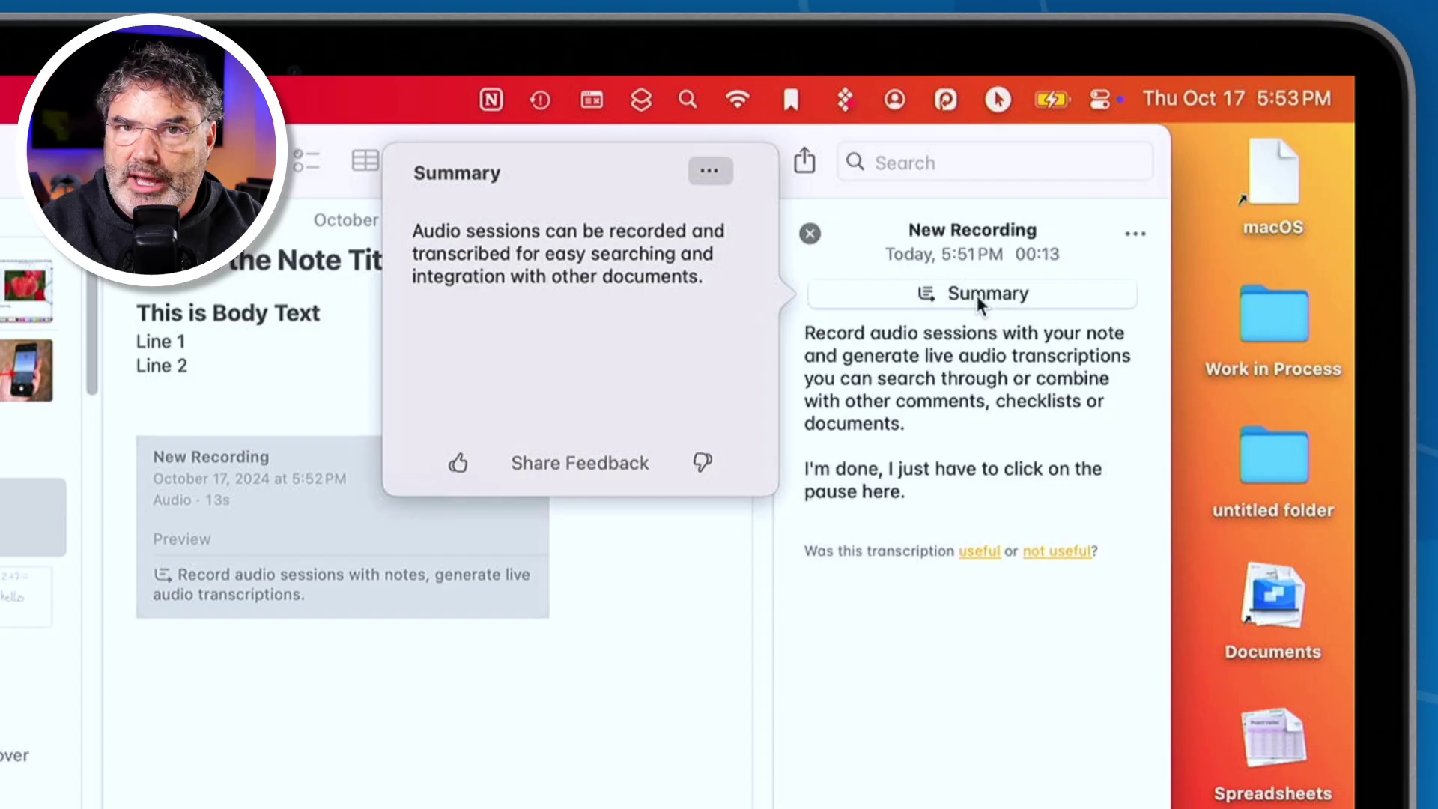
click(1004, 412)
drag(949, 410, 805, 341)
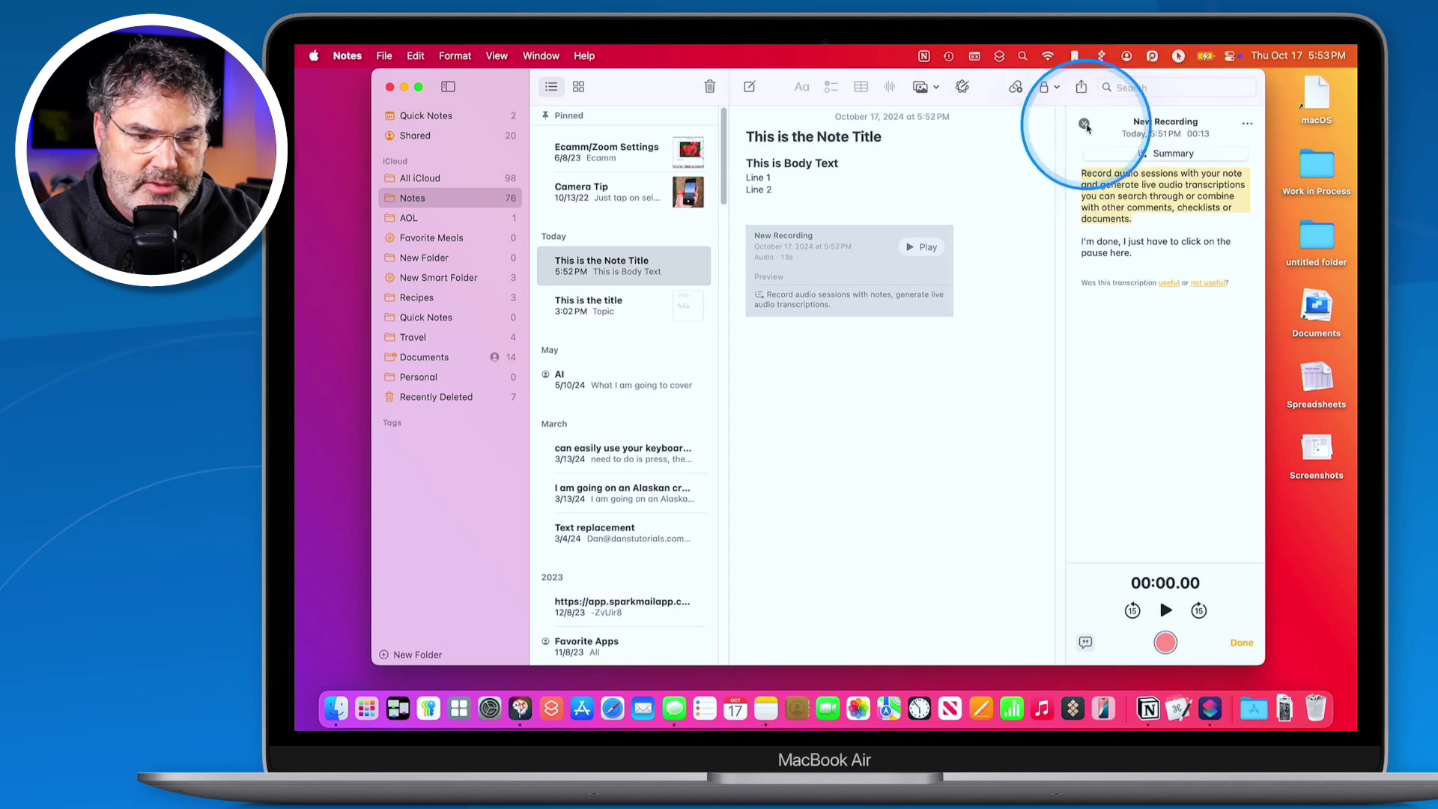
click(1085, 124)
click(1021, 277)
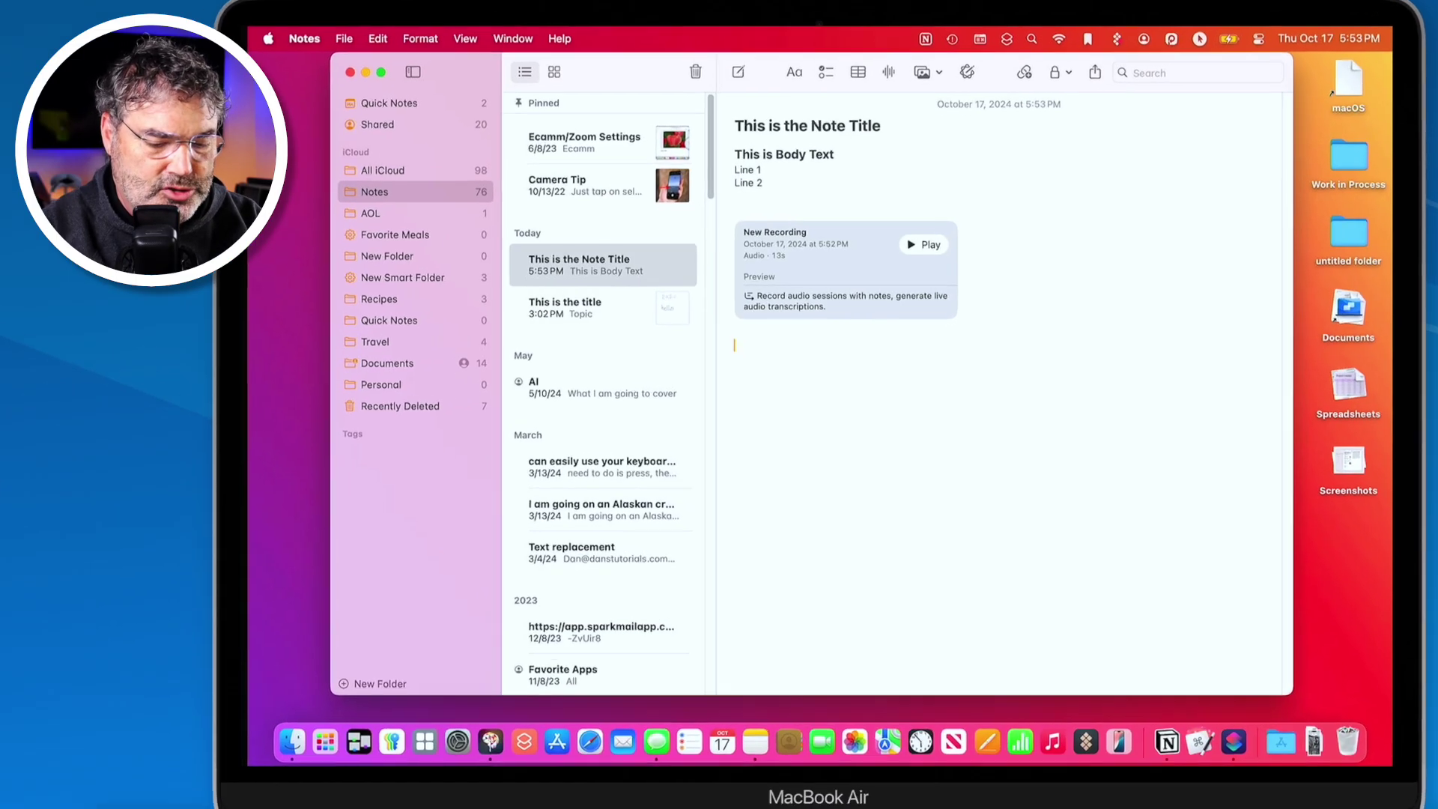
Type 2+2= below the recording so Math Notes shows the result 4
text(2+2=)
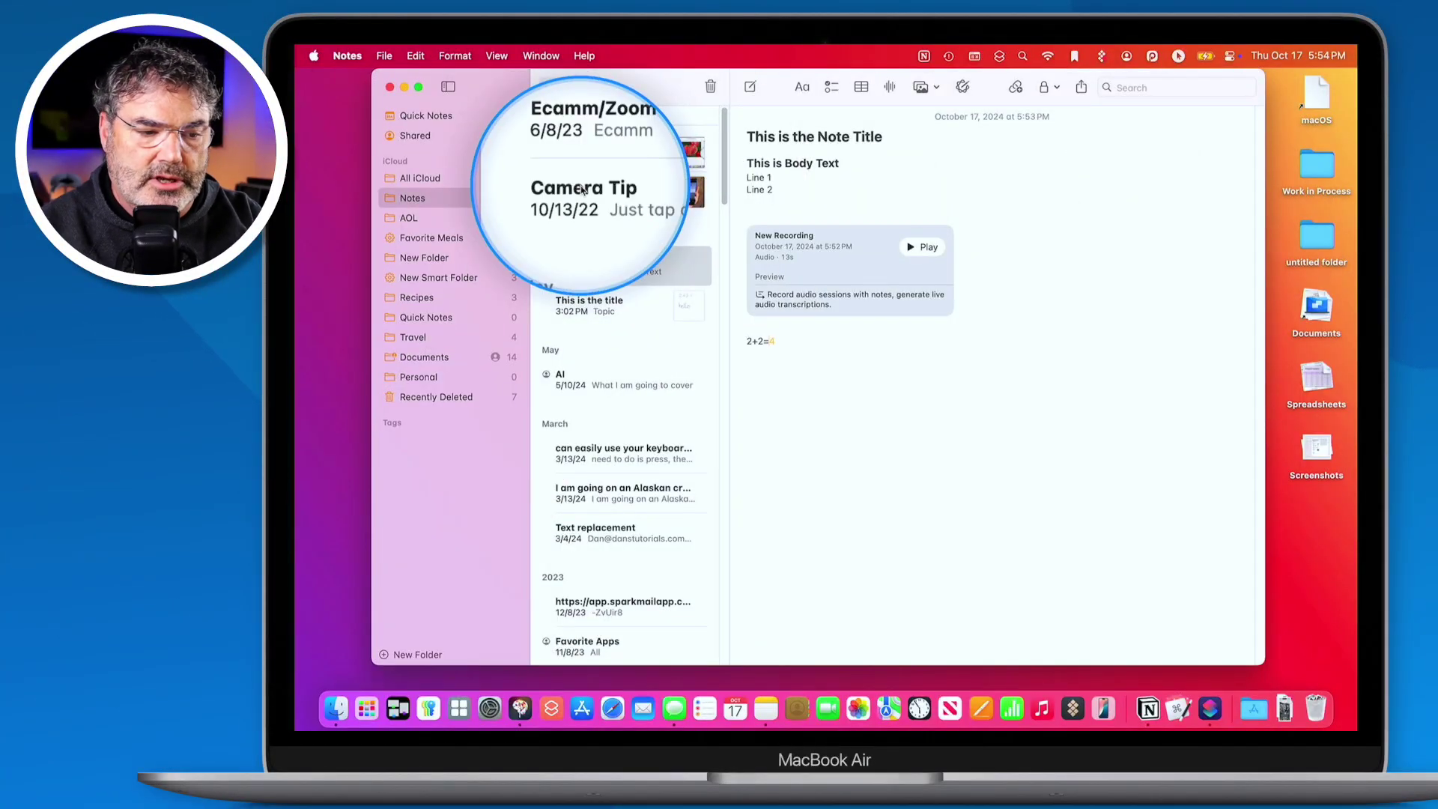
Open the Camera Tip note and select its first paragraph of instructions
click(582, 191)
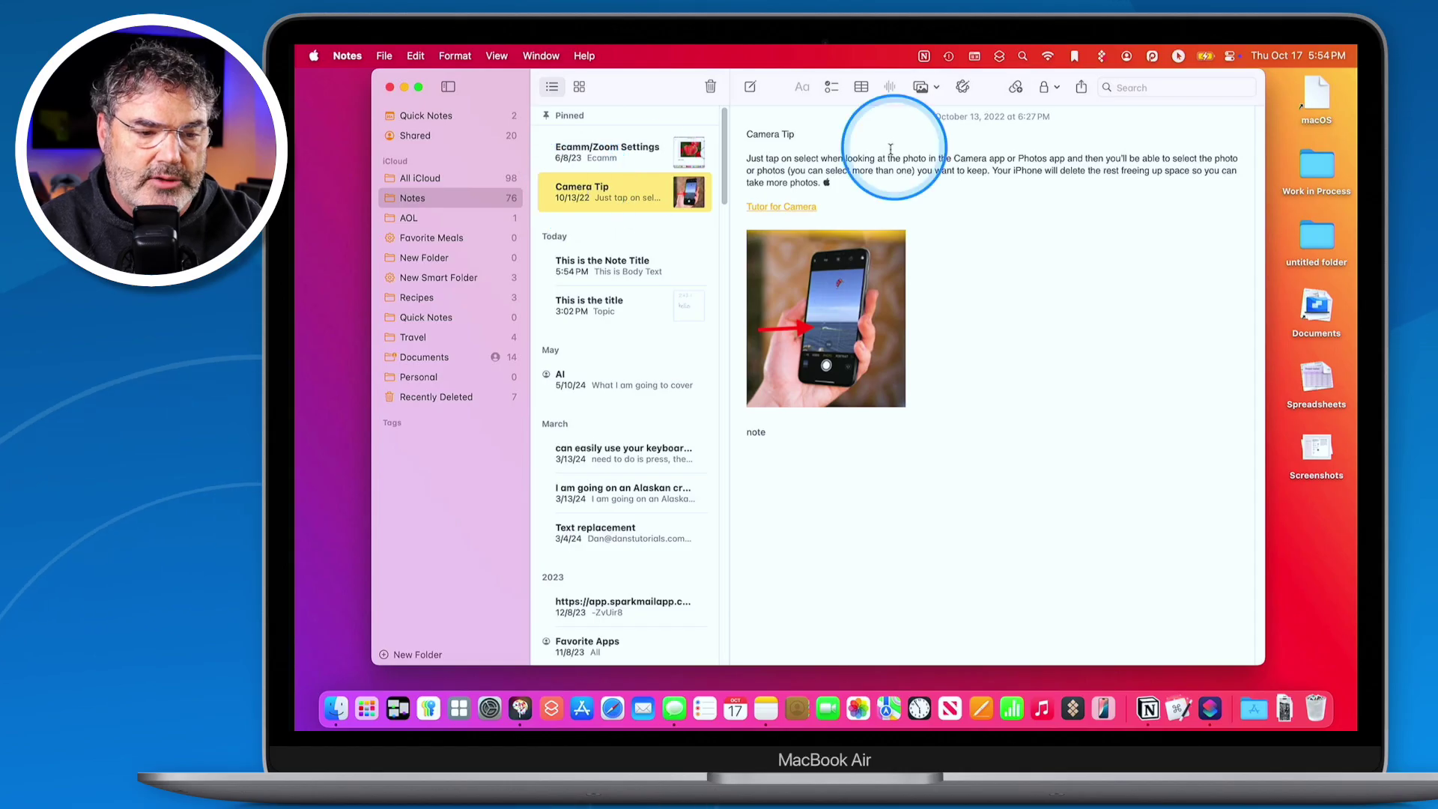
click(852, 183)
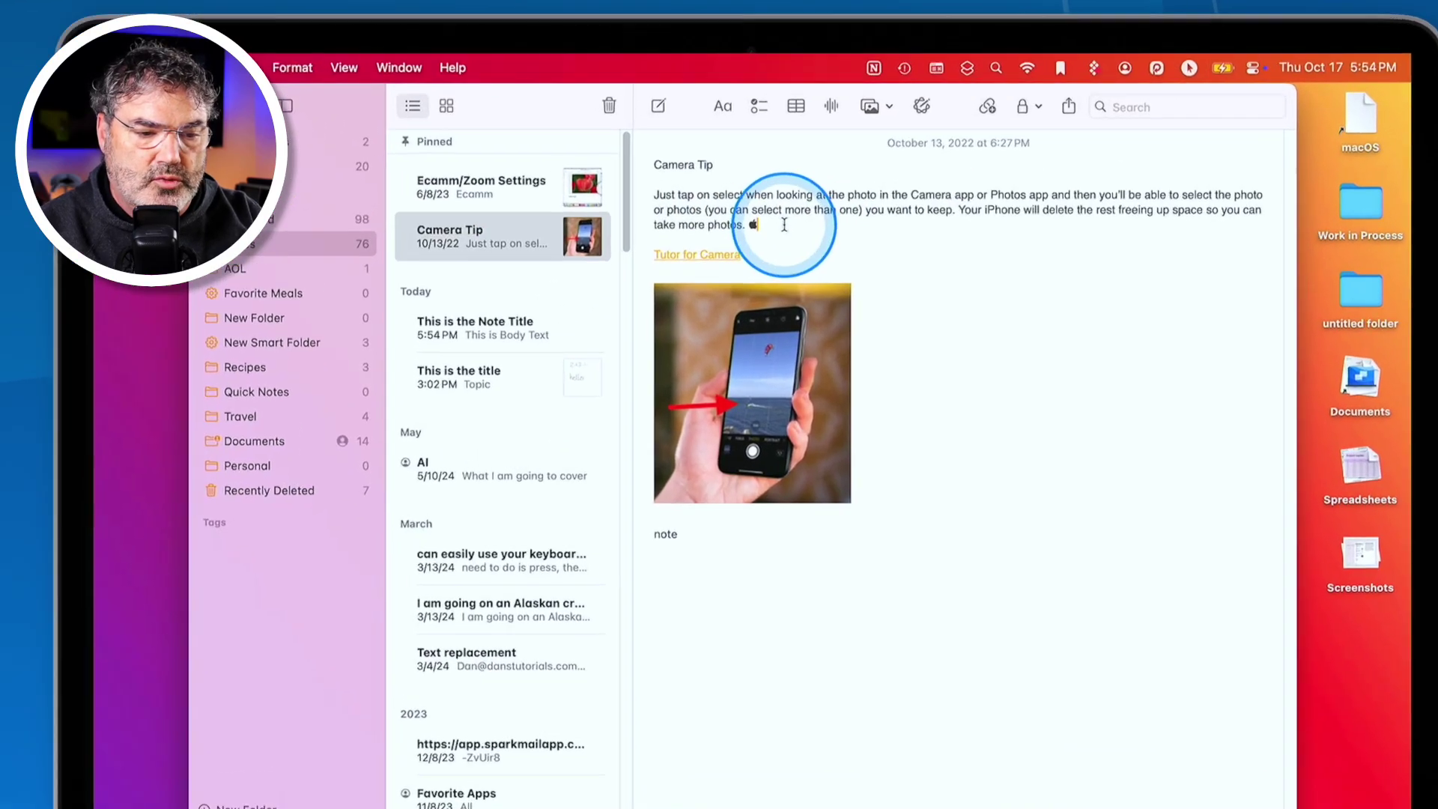
drag(785, 225, 652, 195)
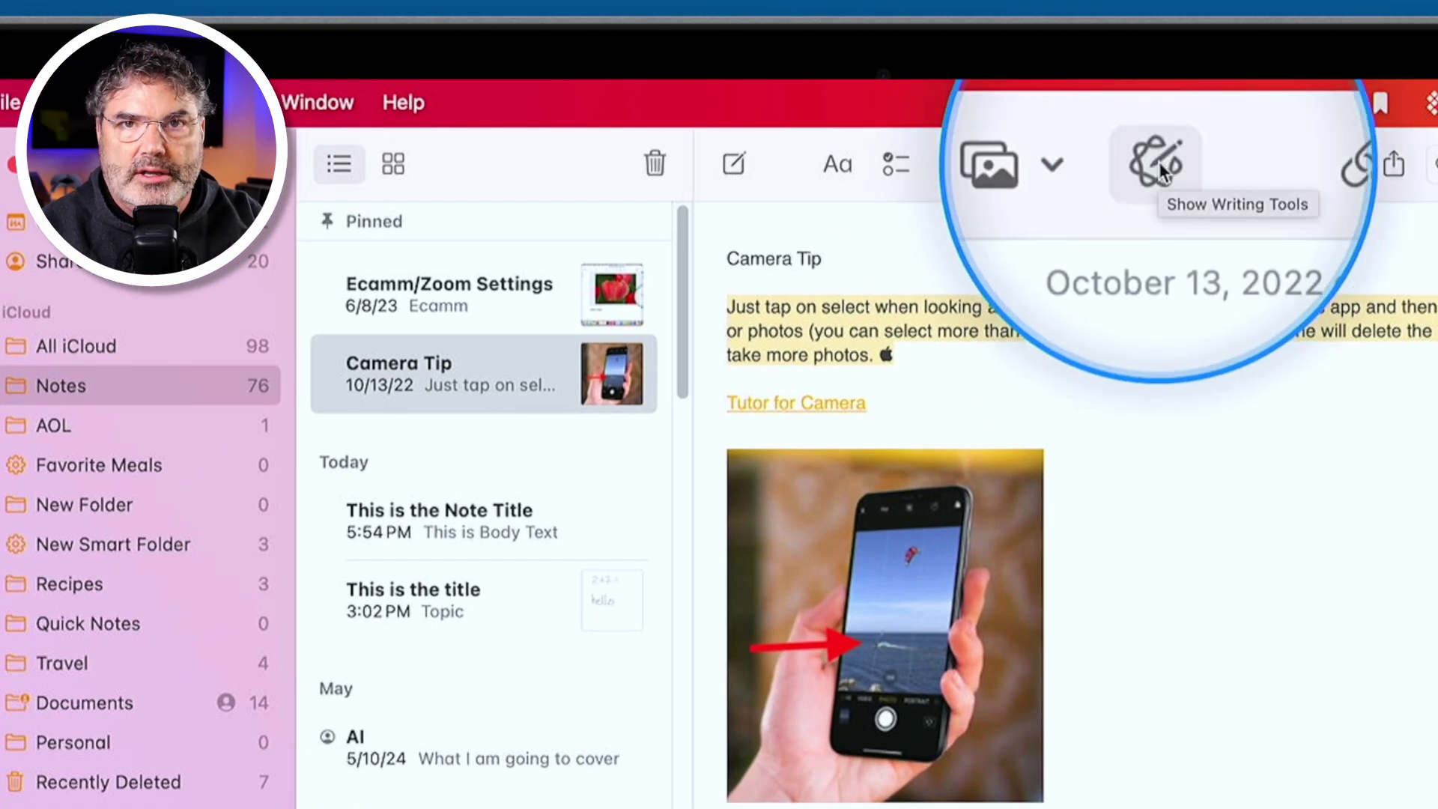
Rewrite the selected Camera Tip paragraph in the Friendly tone with Writing Tools
click(1157, 164)
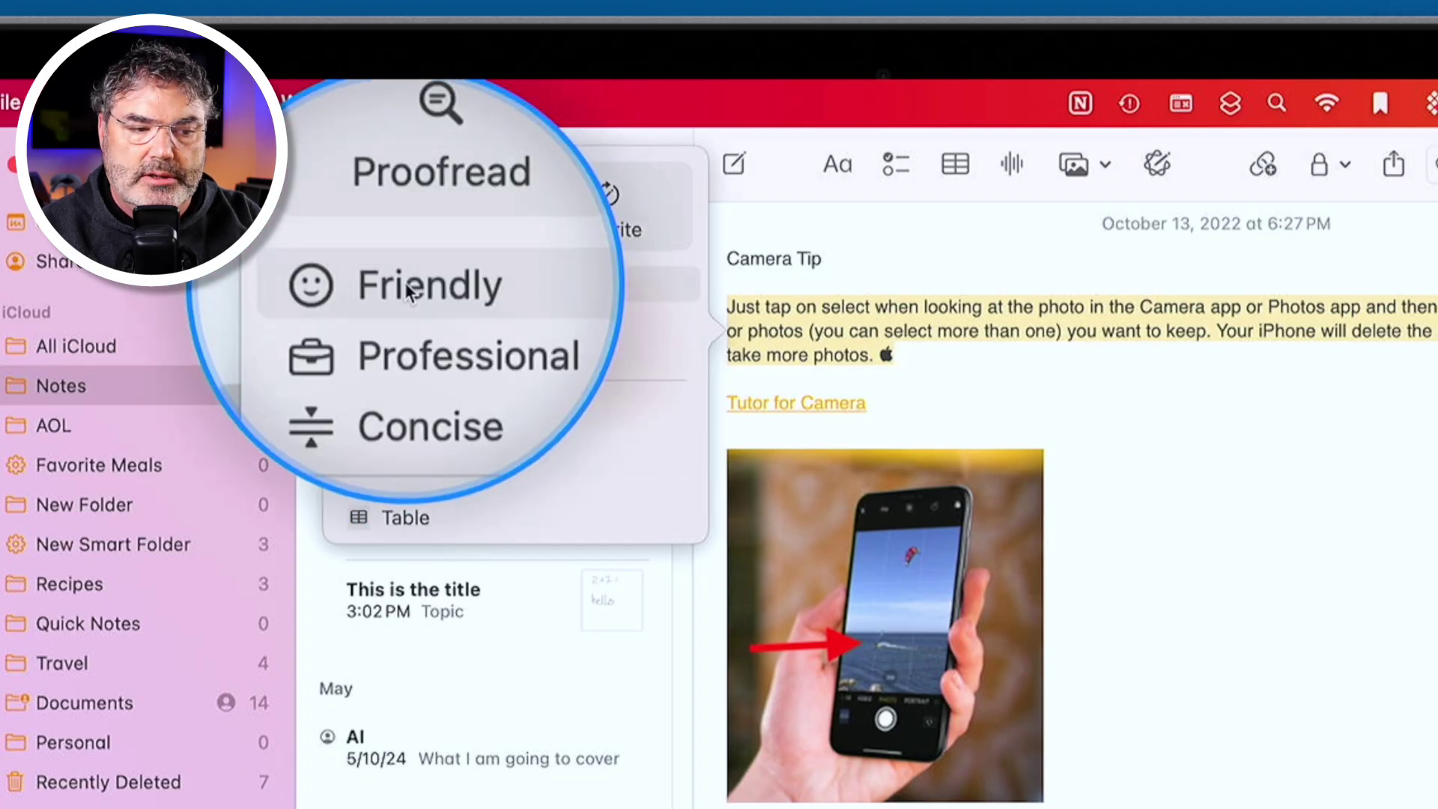
click(406, 284)
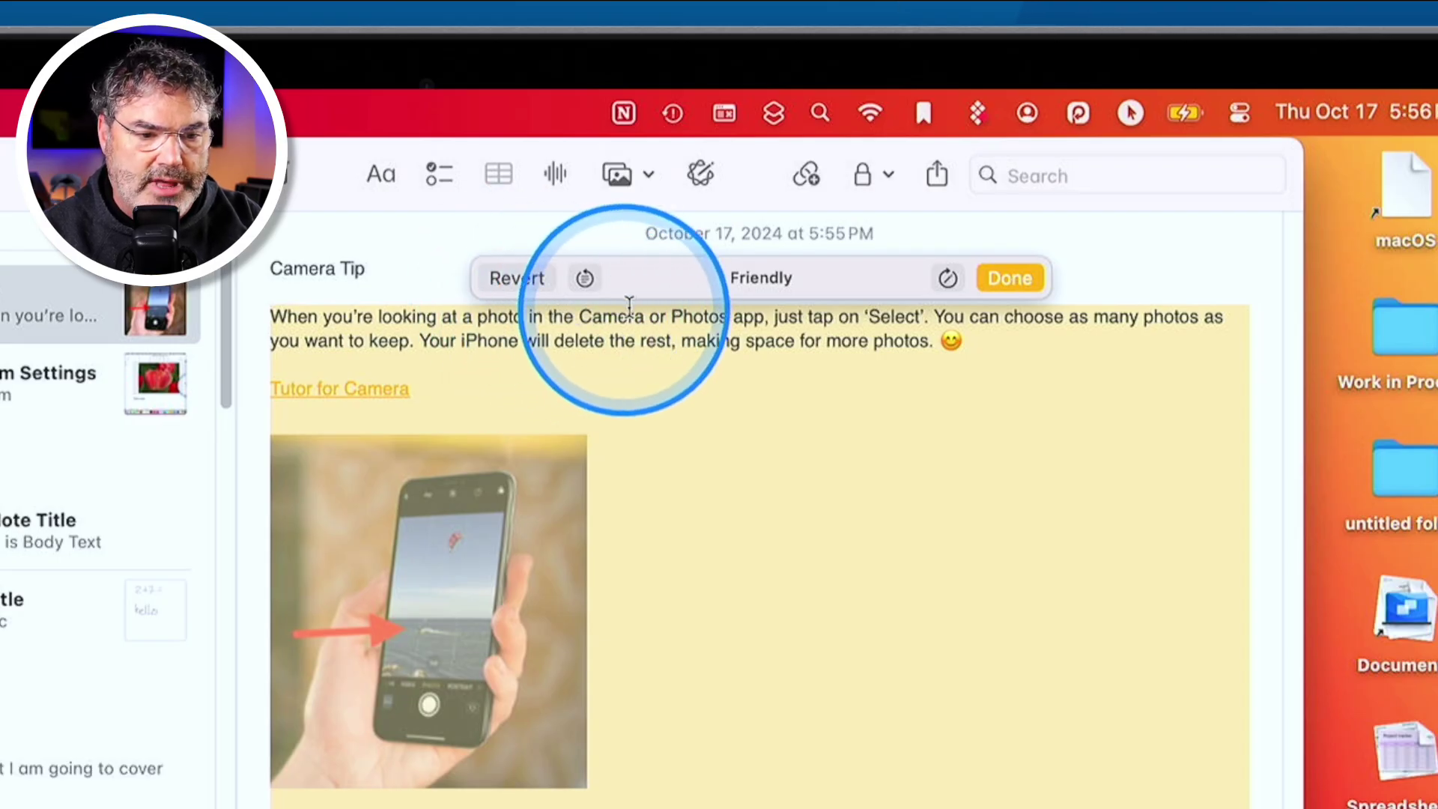
mouse_move(652, 279)
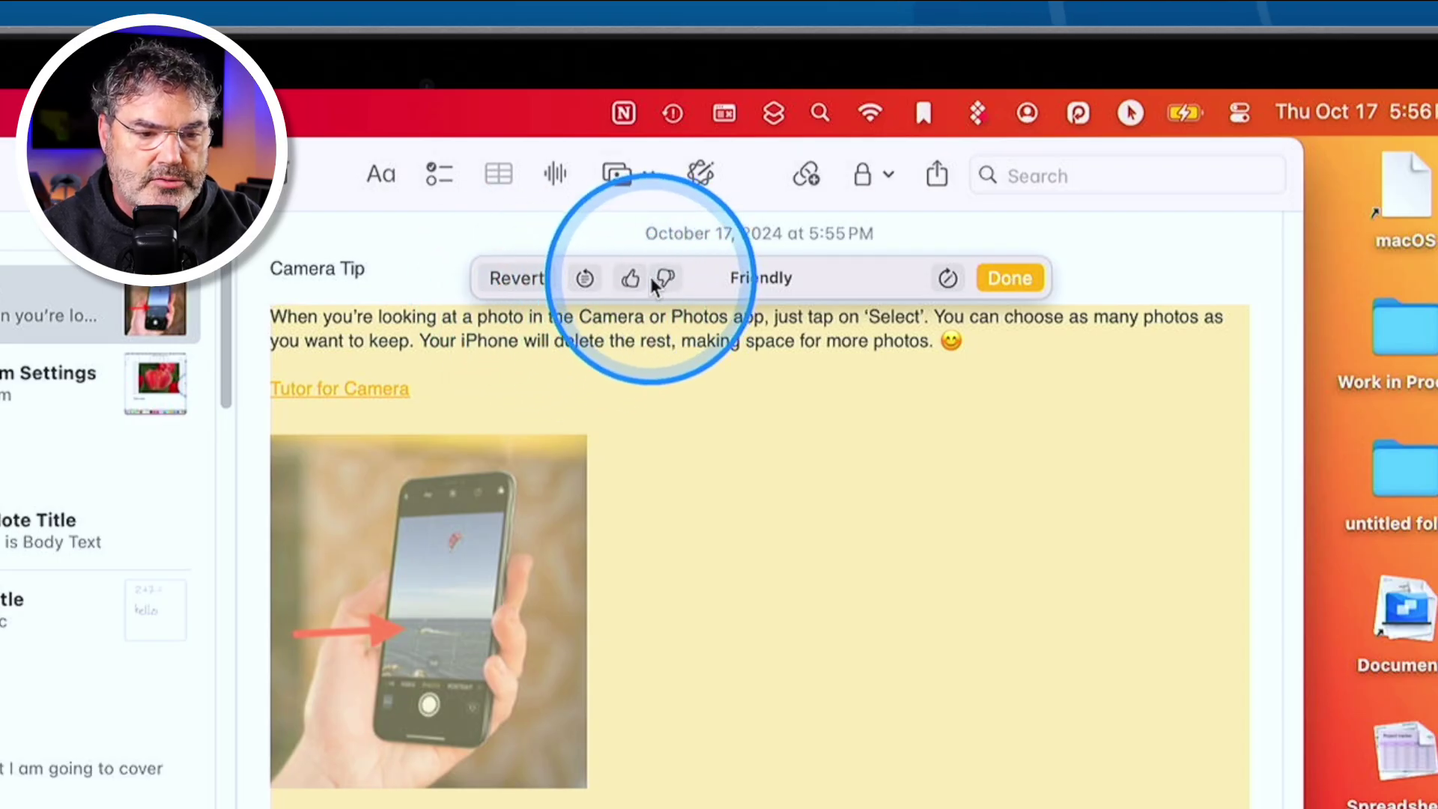